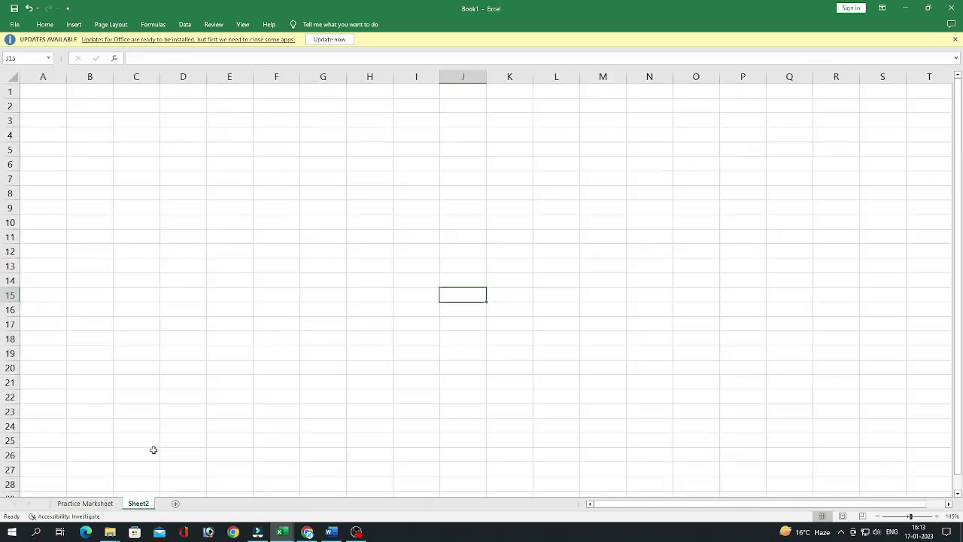
Copy the marksheet title from the Practice Marksheet sheet.
left_click(85, 503)
left_click(415, 105)
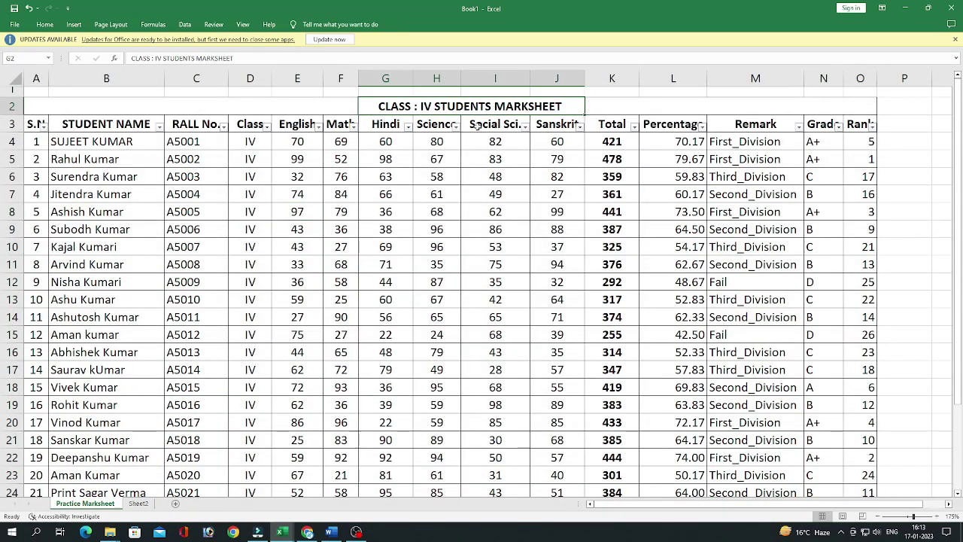
key("ctrl+c")
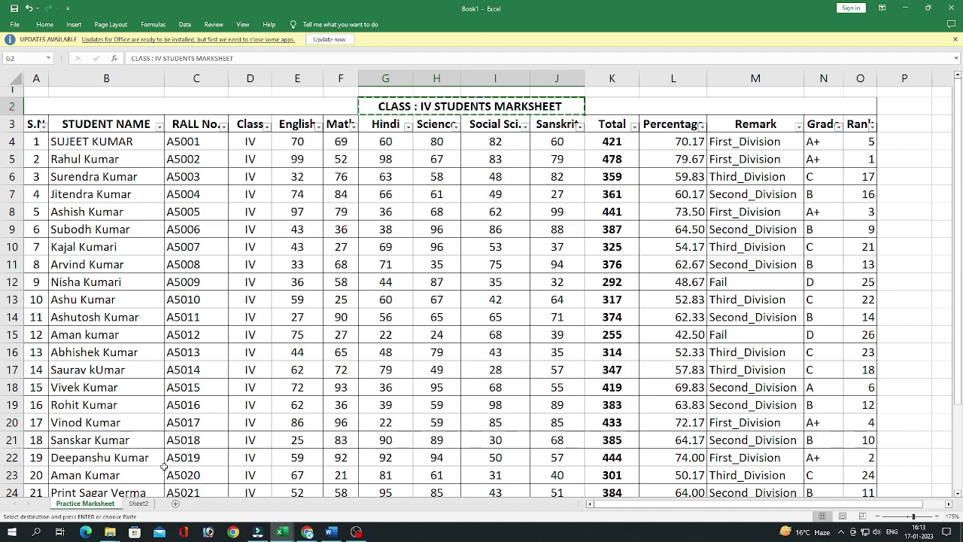
On Sheet2, enter headings Sr.No, Student Name, Roll No, Class, English, Hindi, Science, Social Sci., Sanskrit from A2.
left_click(138, 503)
left_click(132, 234)
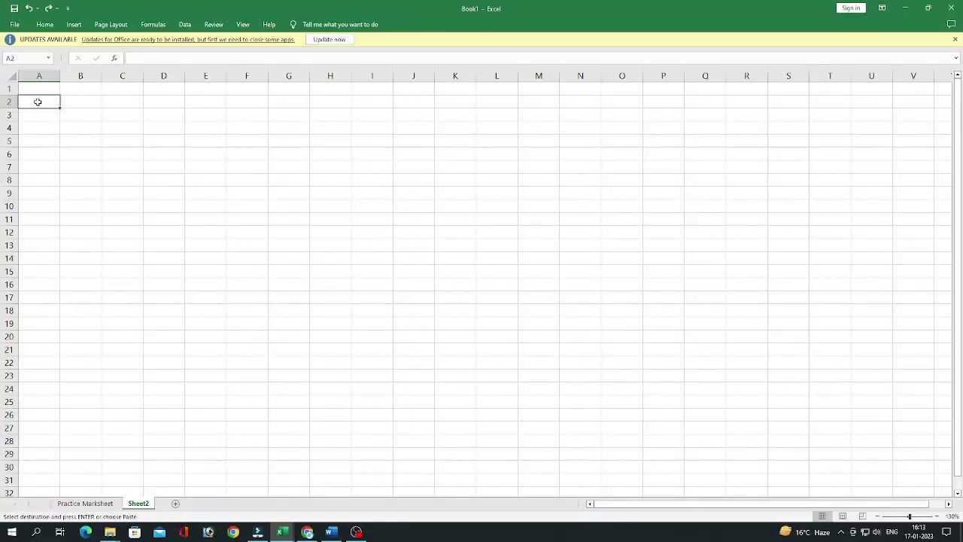
type("Sr.No")
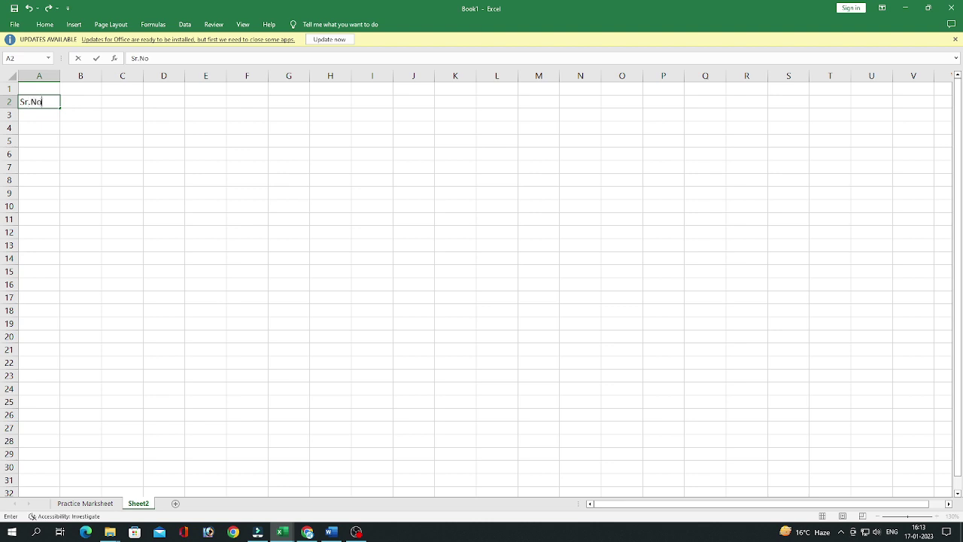
key("Tab")
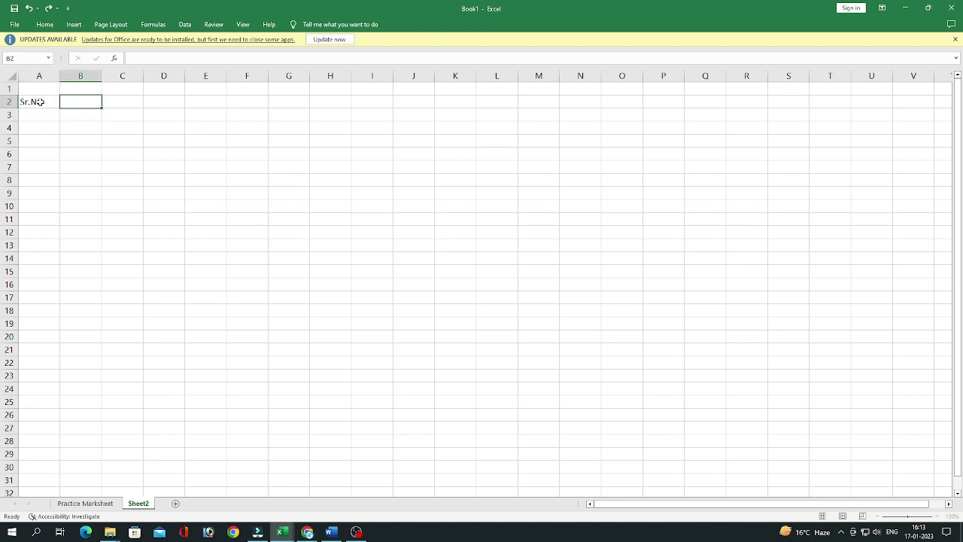
type("Student Name")
key("Tab")
type("Roll No")
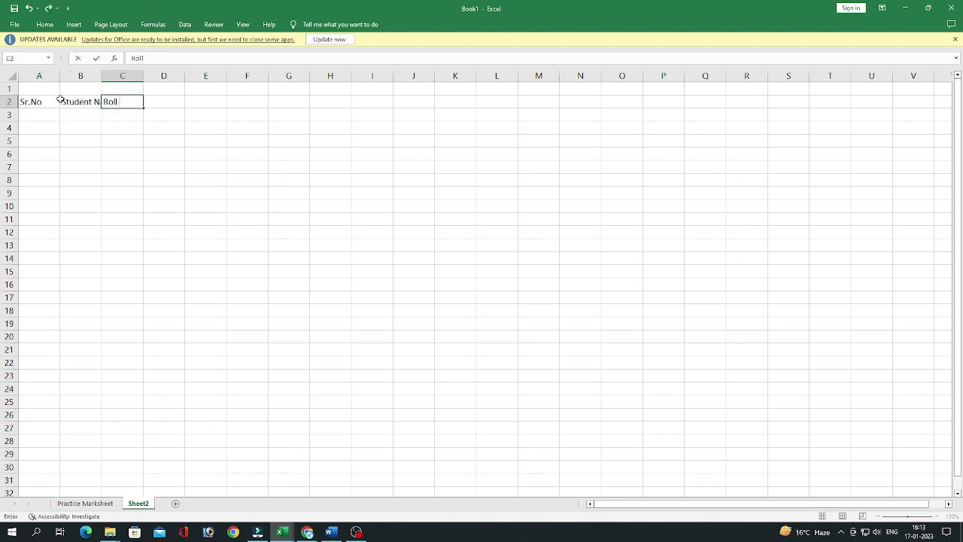
key("Tab")
type("Class")
key("Tab")
type("English")
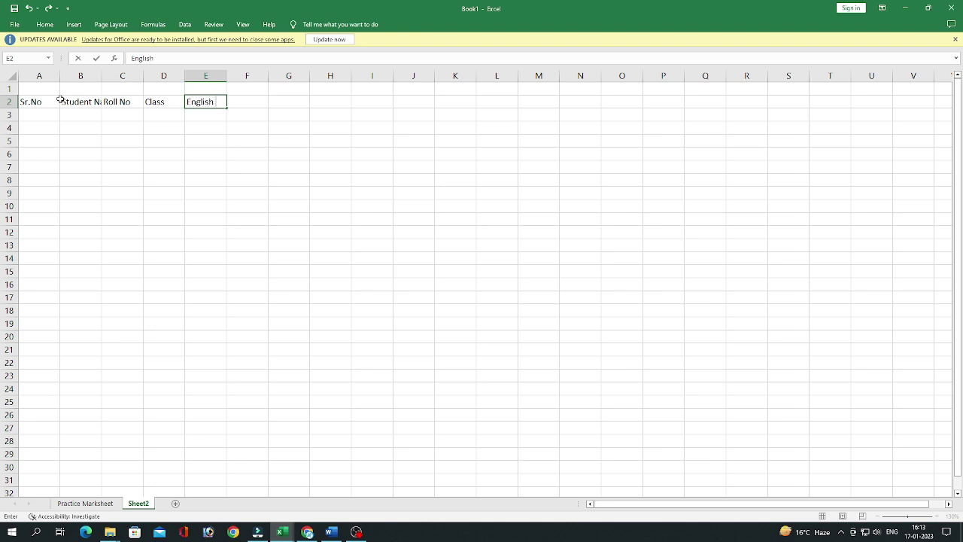
key("Tab")
type("Hindi")
key("Tab")
type("MathScience")
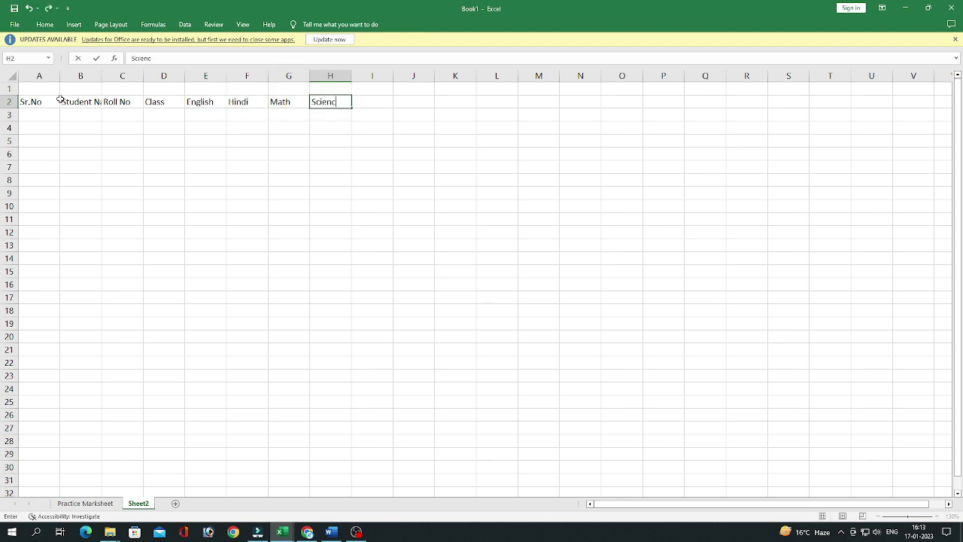
key("Tab")
type("Social Se")
key("Tab")
type("Sa")
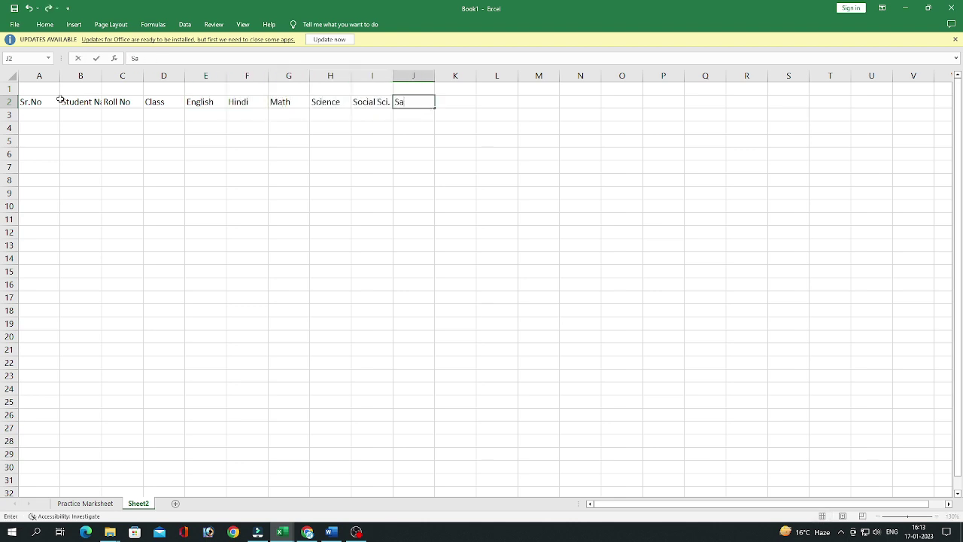
type("nskrit")
key("Tab")
Finish row 2 with Total Marks, Percentage, Remark, Grade and Rank headings.
type("Total")
key("BackSpace")
key("BackSpace")
key("BackSpace")
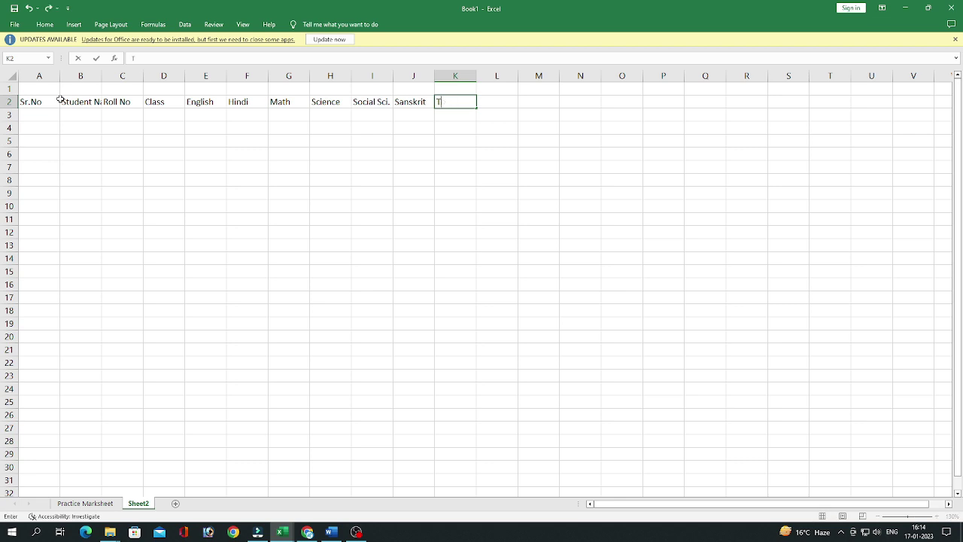
type("otal Marks")
key("Tab")
type("Pe")
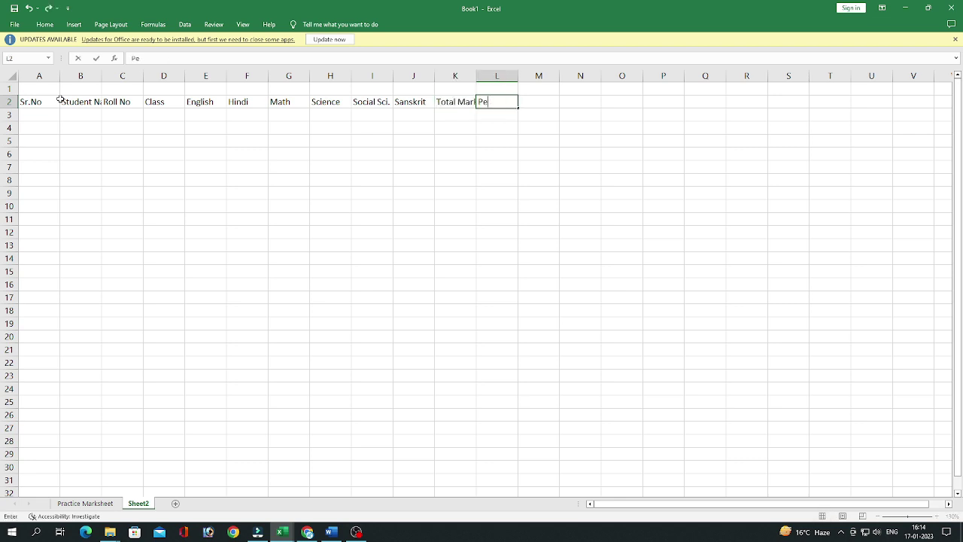
type("rcentage")
key("Tab")
type("Re")
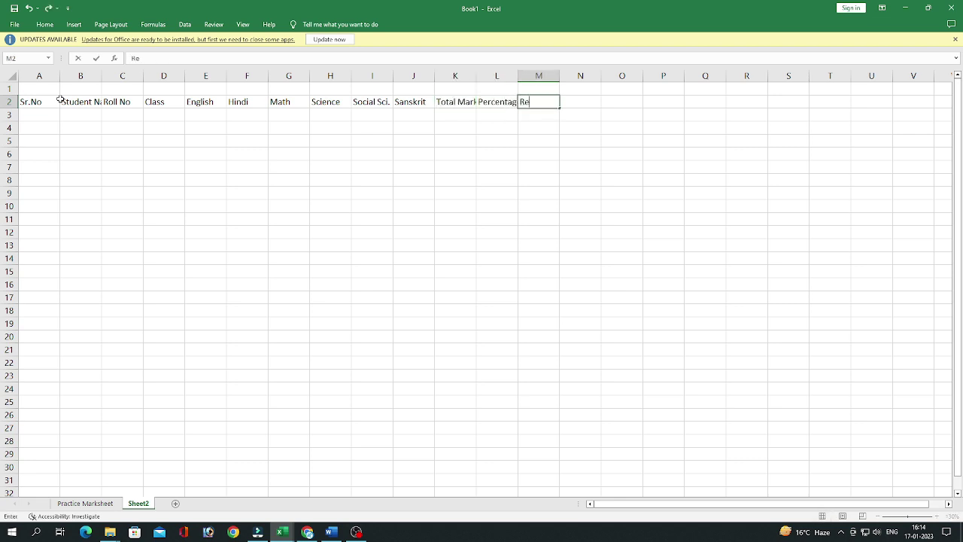
type("mark")
key("Tab")
type("Grade")
key("Tab")
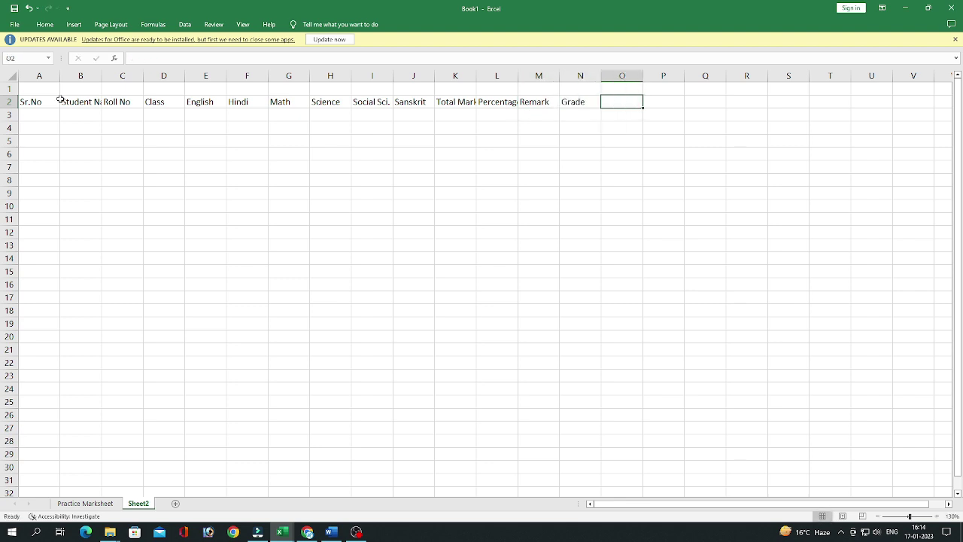
type("Rank")
key("Return")
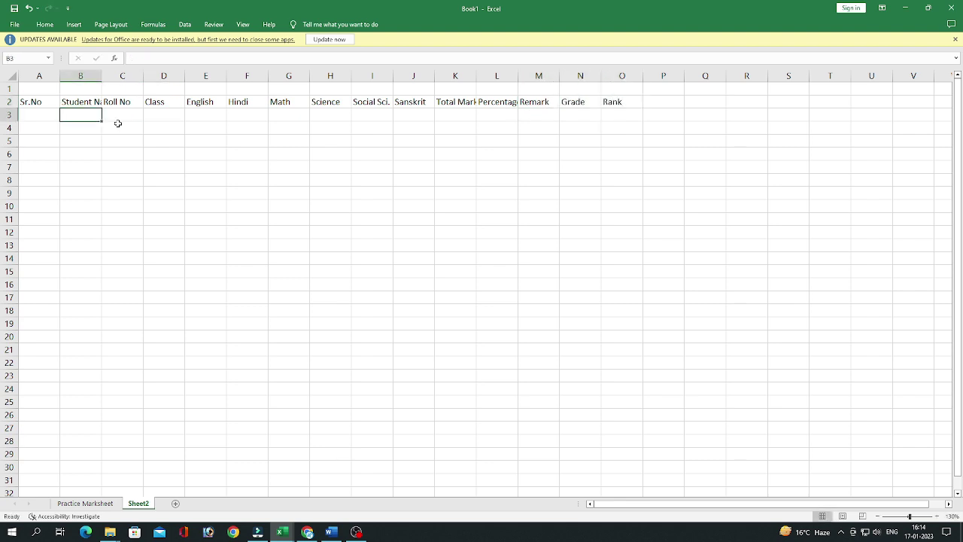
left_click(119, 125)
AutoFit all Sheet2 columns so each heading, like Student Name, shows fully.
left_click(4, 76)
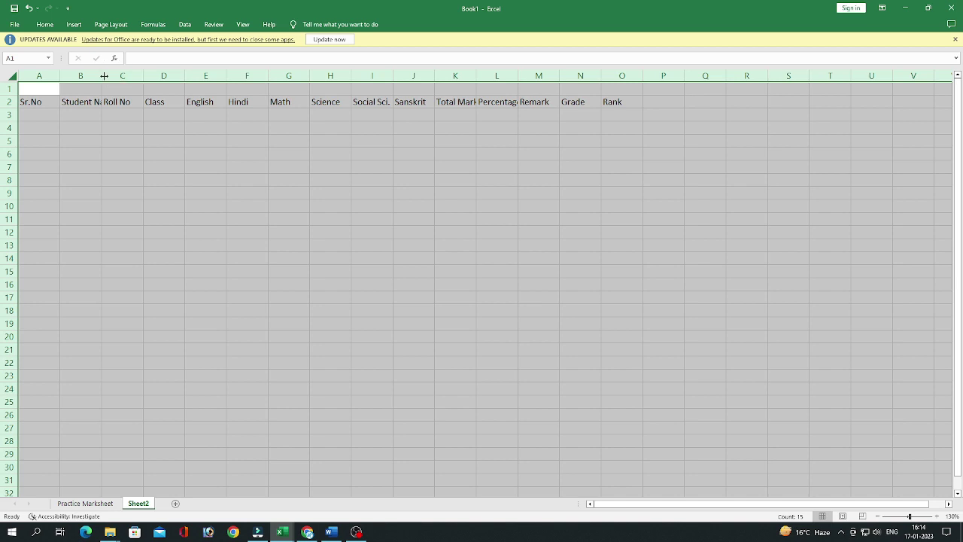
double_click(102, 75)
left_click(218, 115)
left_click(408, 115)
left_click(81, 103)
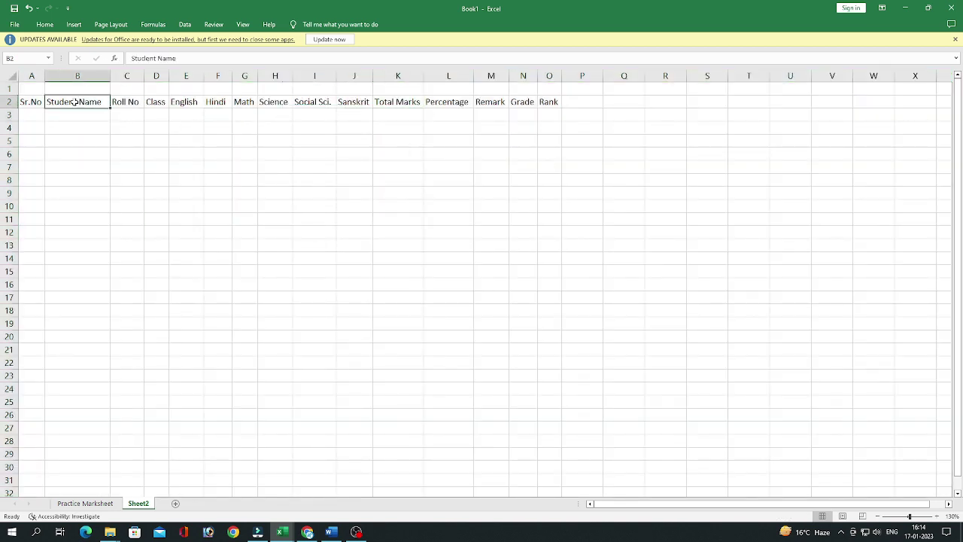
scroll(338, 148, "up", 1, "ctrl")
scroll(338, 148, "up", 1, "ctrl")
left_click(289, 169)
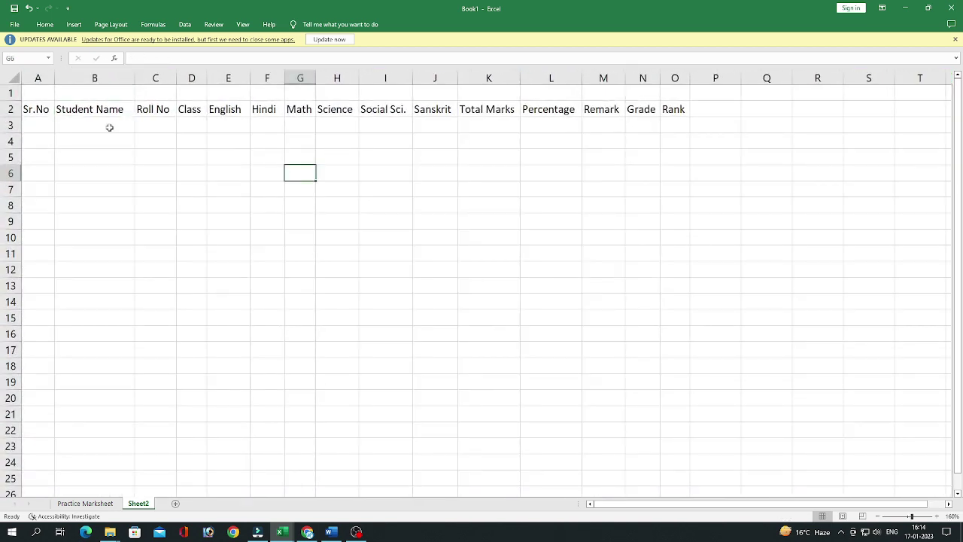
left_click(34, 109)
Number the Sr.No column from 1 in A3 down to row 27 as a linear series.
left_click(35, 128)
type("1")
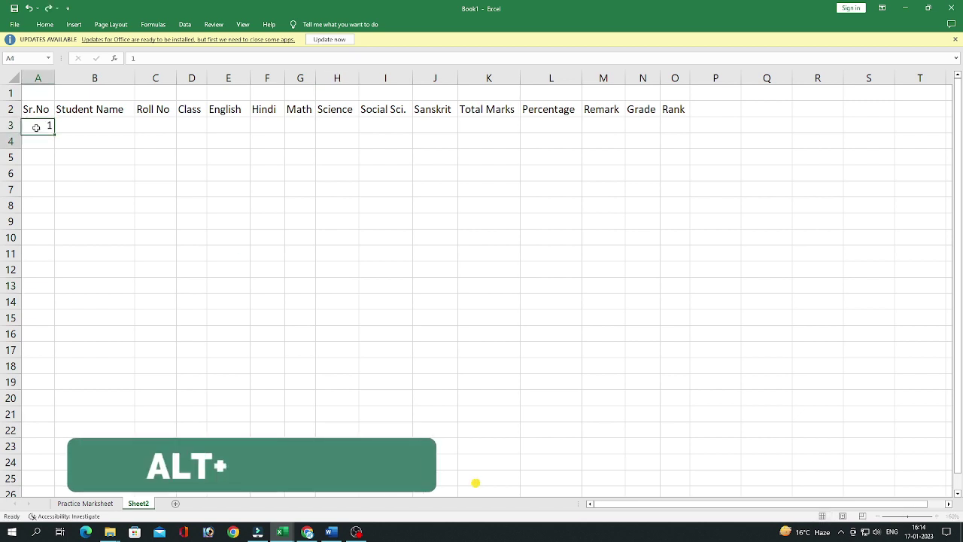
key("shift+Down")
key("alt+e")
key("i")
key("s")
key("shift+Down")
key("shift+Down")
key("shift+Down")
key("shift+Down")
key("shift+Down")
key("shift+Down")
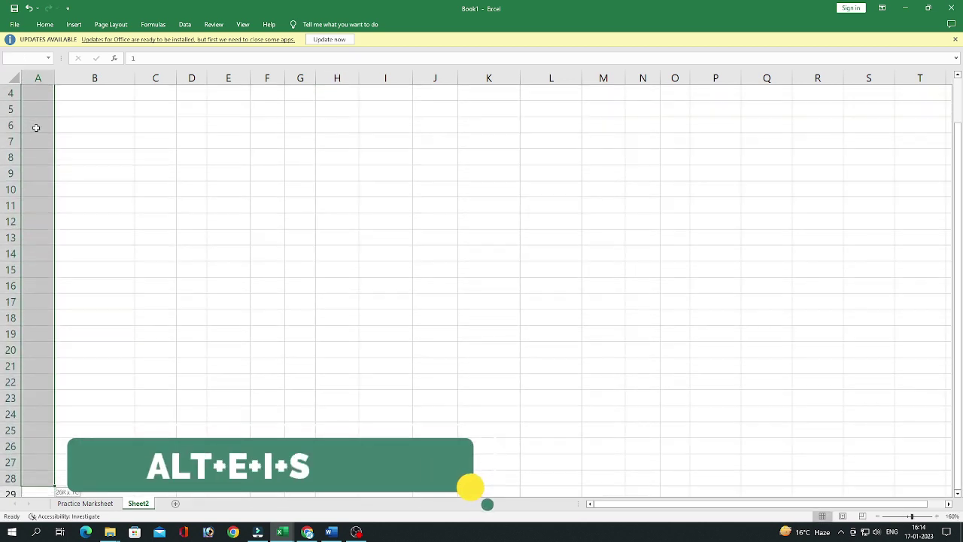
key("Return")
scroll(36, 128, "up", 1)
left_click(94, 125)
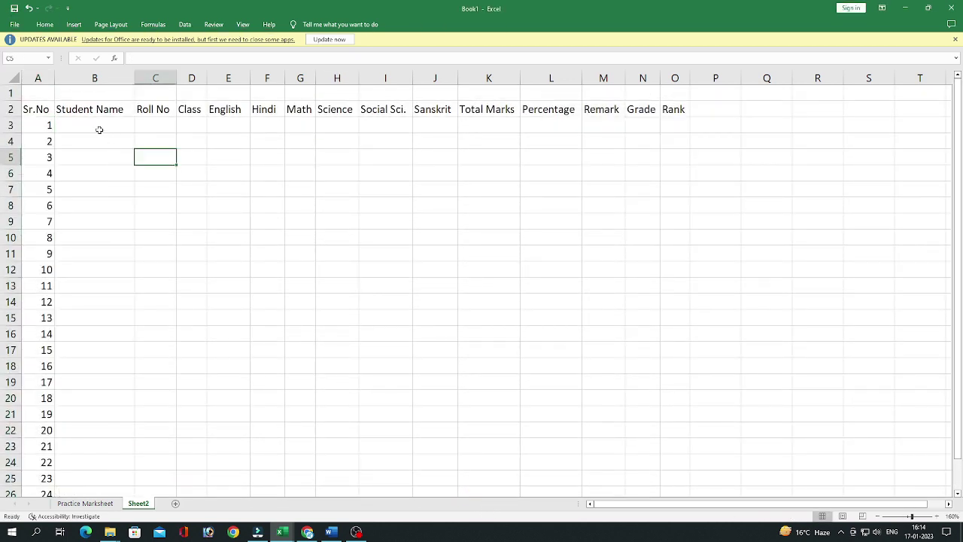
Link Student Name cells to the Practice Marksheet names, fill down column B and widen it.
left_click(84, 504)
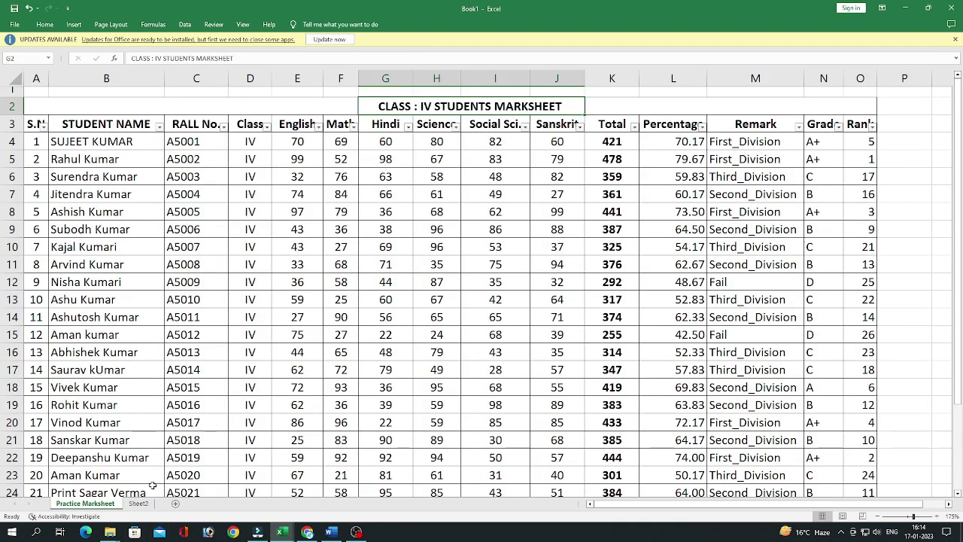
left_click(138, 504)
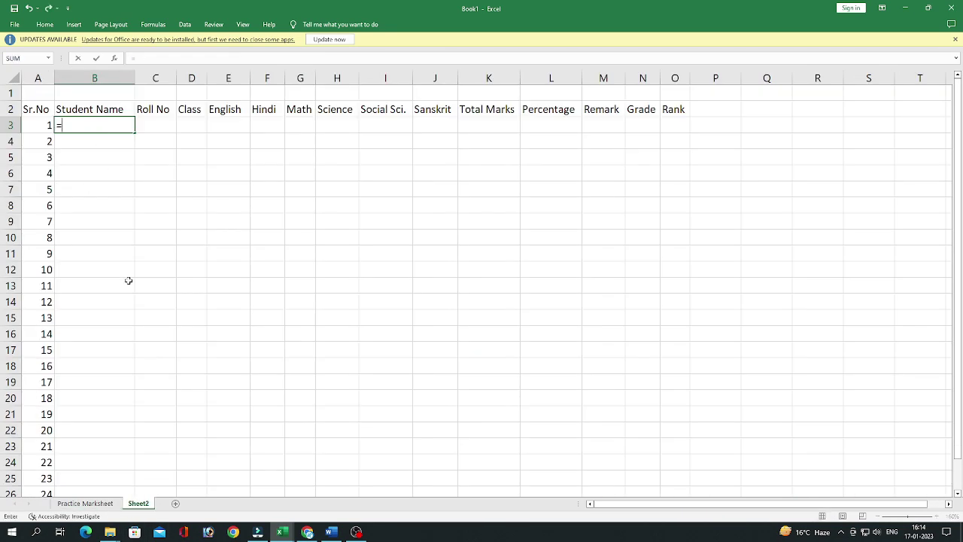
left_click(83, 503)
left_click(100, 145)
key("Return")
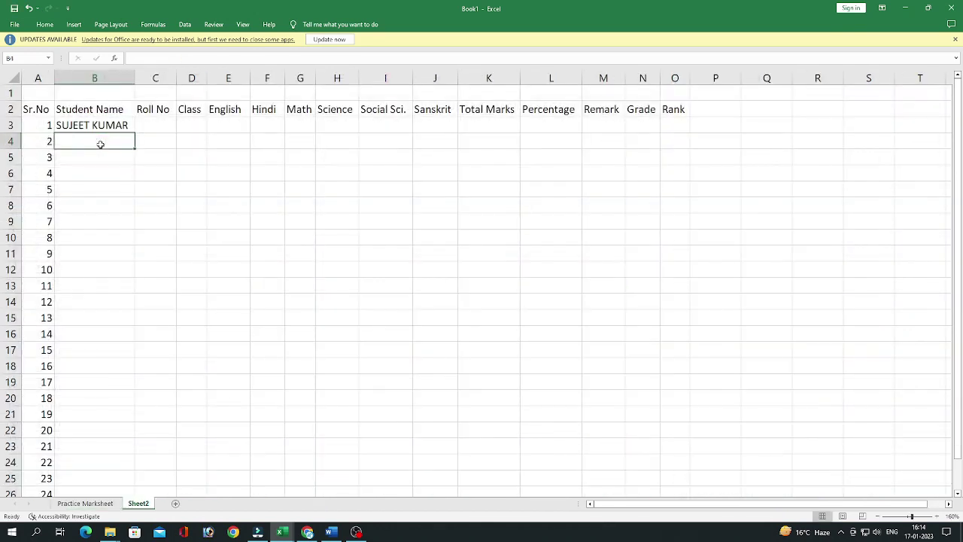
key("Up")
key("Up")
key("Down")
double_click(135, 132)
scroll(181, 273, "down", 3)
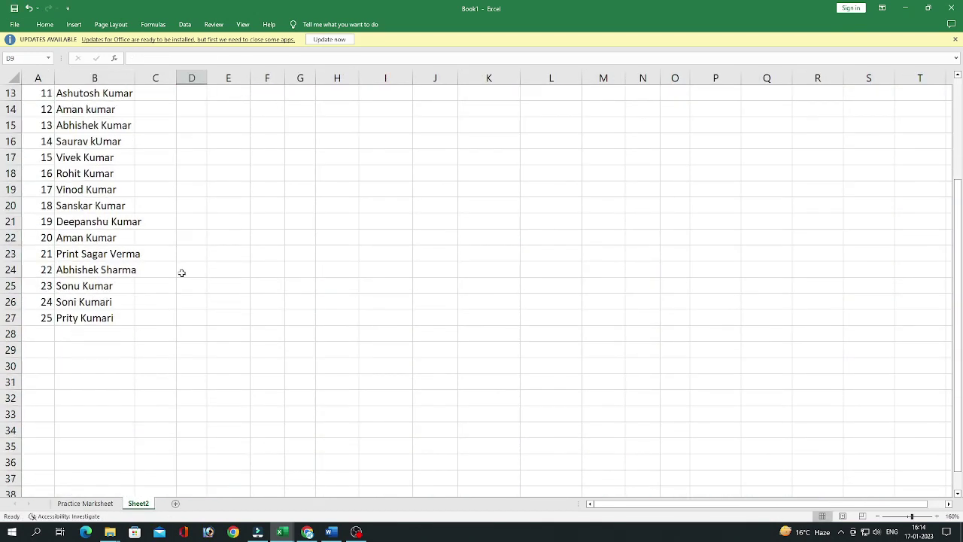
scroll(172, 267, "up", 3)
left_click(191, 222)
double_click(135, 82)
Fill Roll No from A5001 in C3 down to A5025 in row 27.
left_click(174, 125)
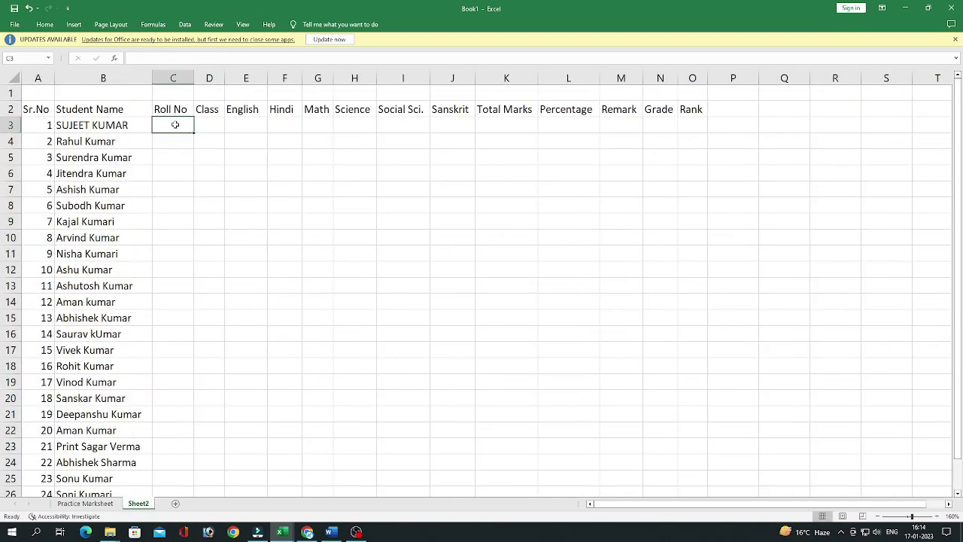
type("A5001")
key("Return")
key("Up")
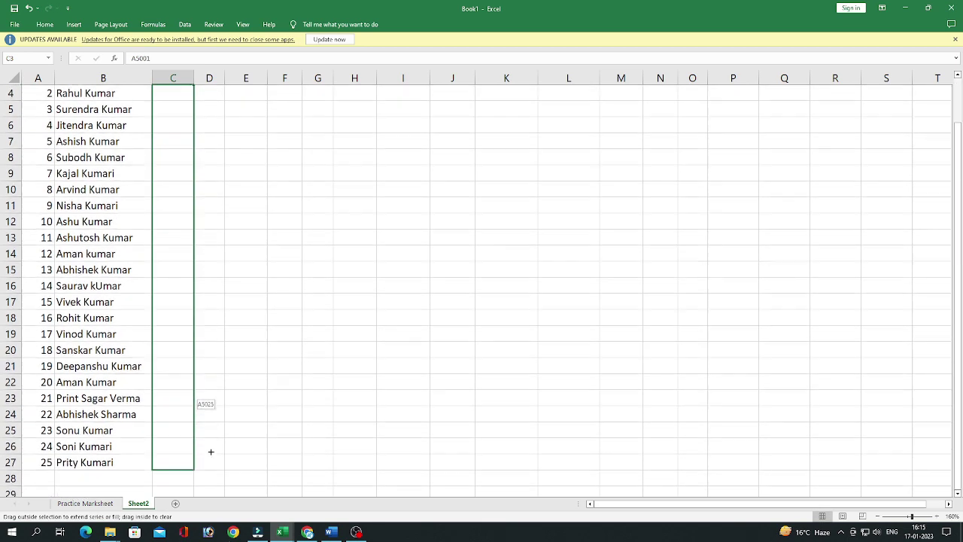
left_click_drag(193, 132, 204, 464)
scroll(203, 341, "up", 1)
Set every student's Class to IV by filling D3 down the column.
left_click(206, 127)
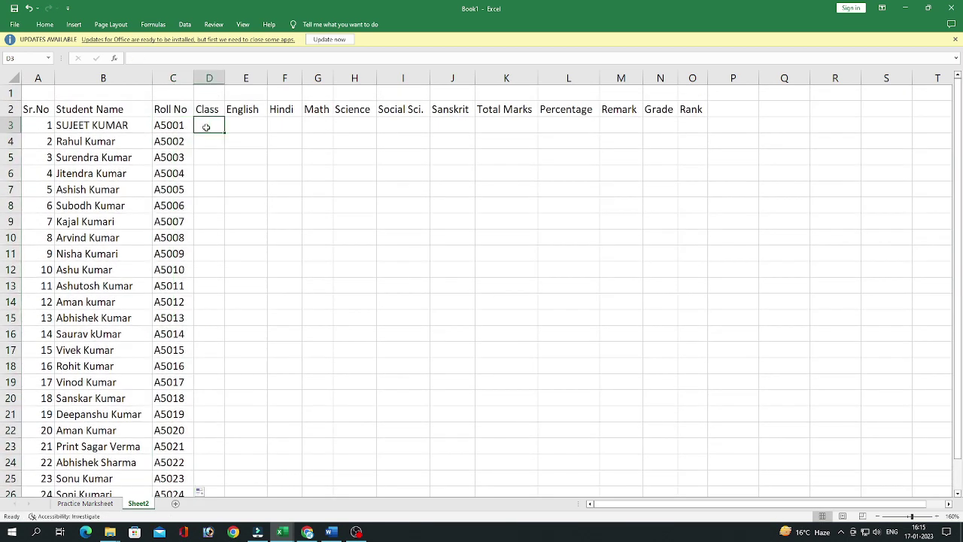
type("IV")
key("Return")
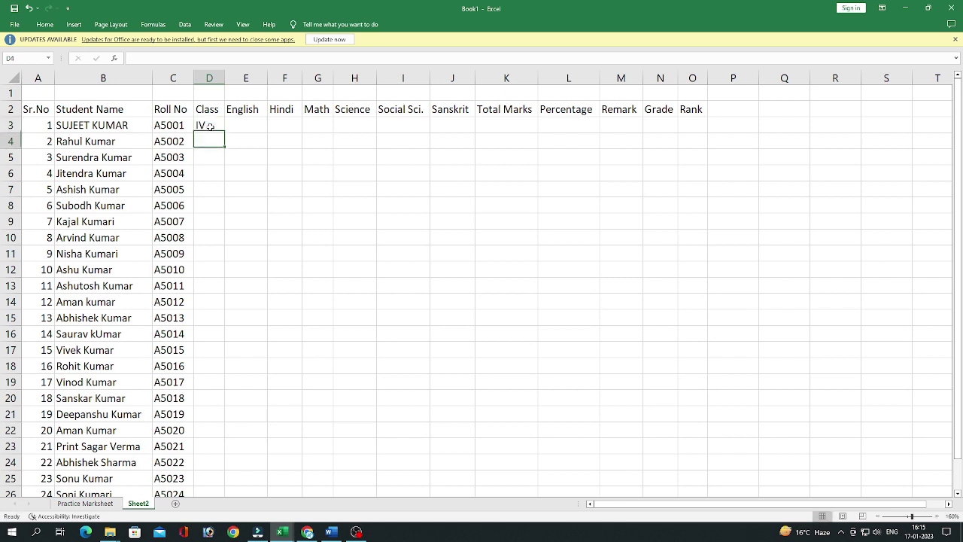
key("Up")
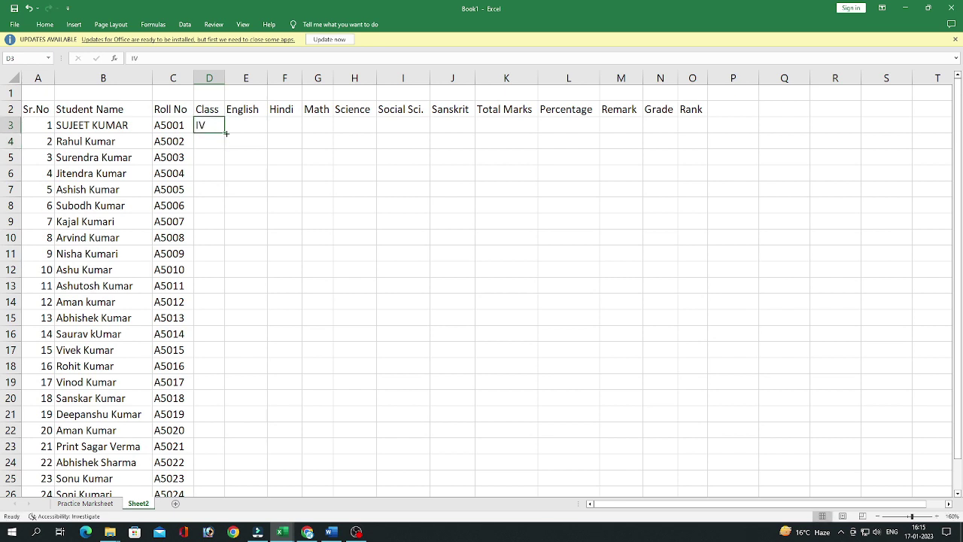
double_click(225, 133)
Fill E3:J27 with =RANDBETWEEN(20,99) marks across all six subjects and 25 students.
left_click(256, 125)
type("=R")
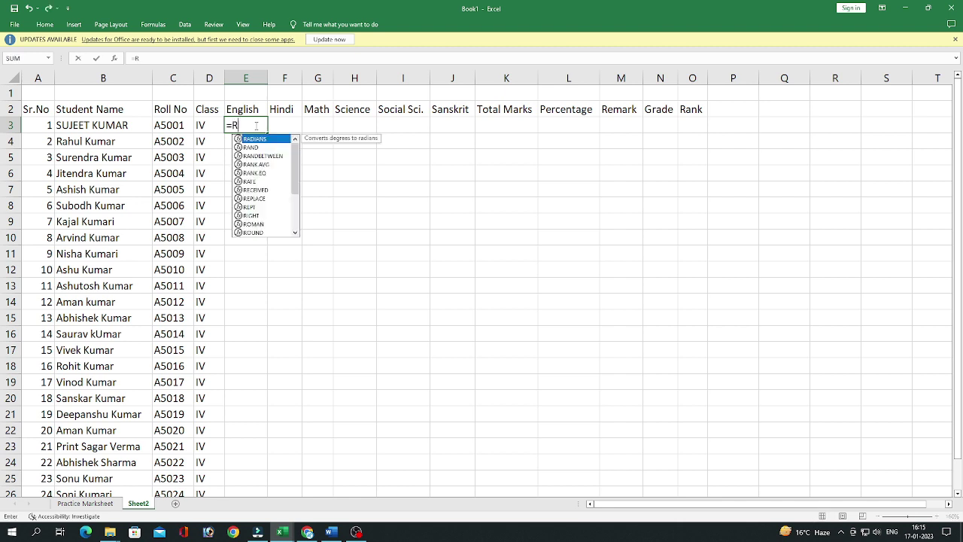
type("ANDBE")
key("Tab")
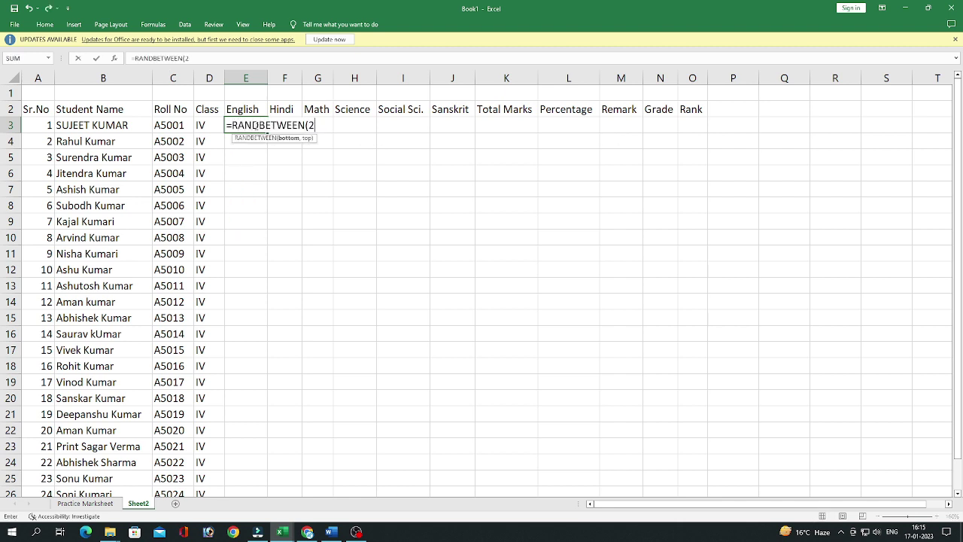
type("0,99")
key("ctrl+Return")
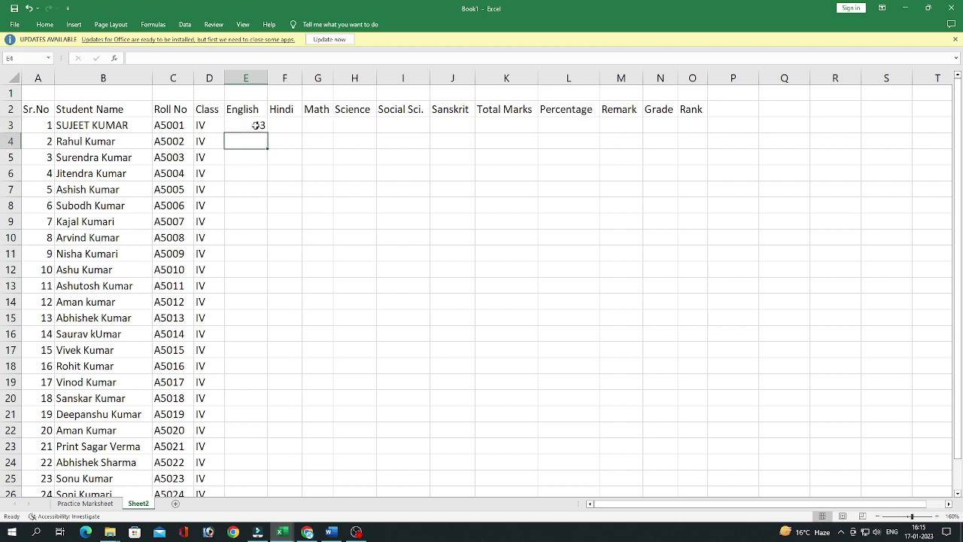
left_click_drag(267, 132, 475, 134)
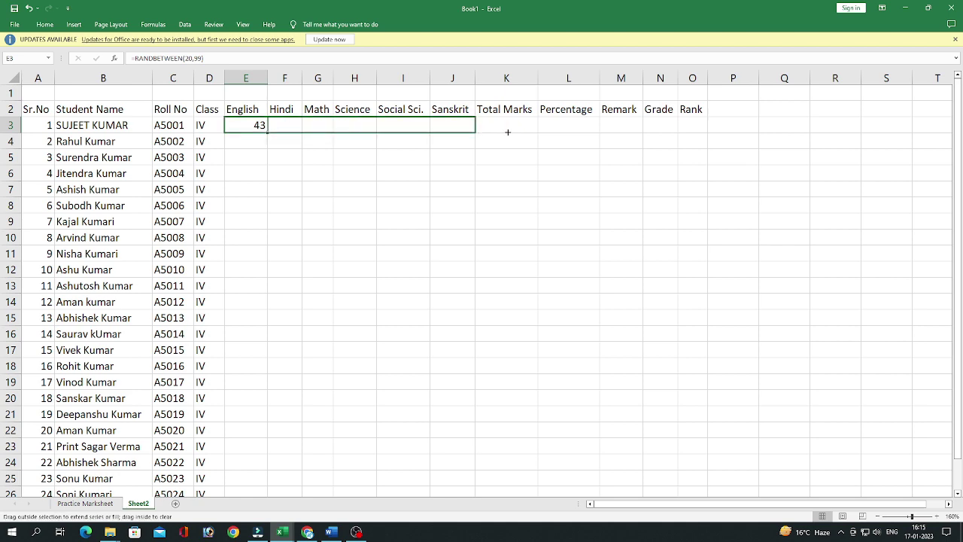
double_click(475, 134)
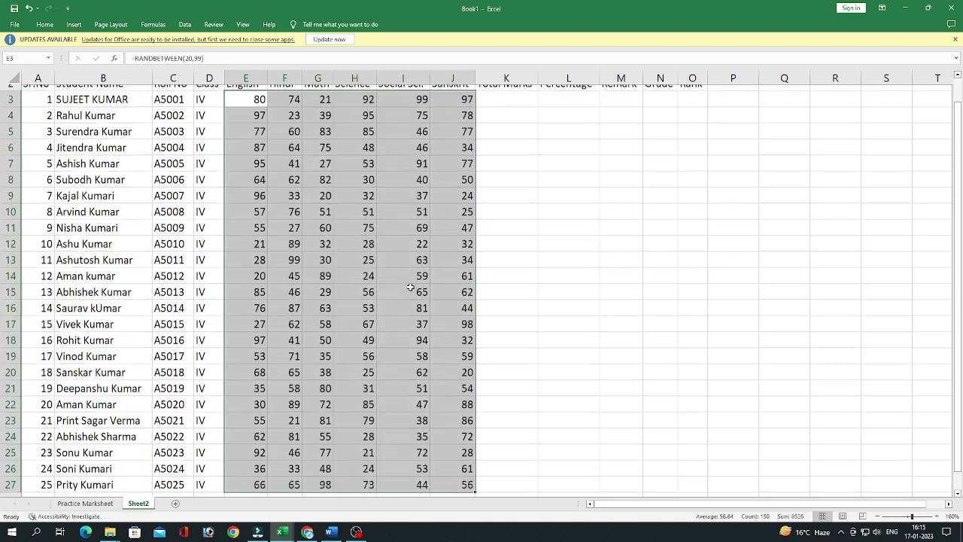
left_click(428, 228)
left_click(374, 189)
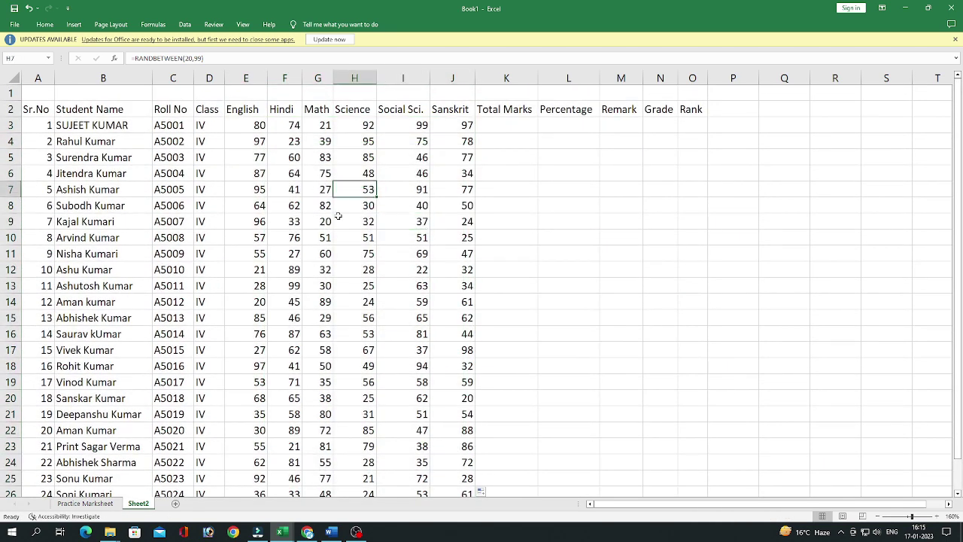
left_click(293, 221)
Enter 40 in F9, which reshuffles all the random marks.
type("40")
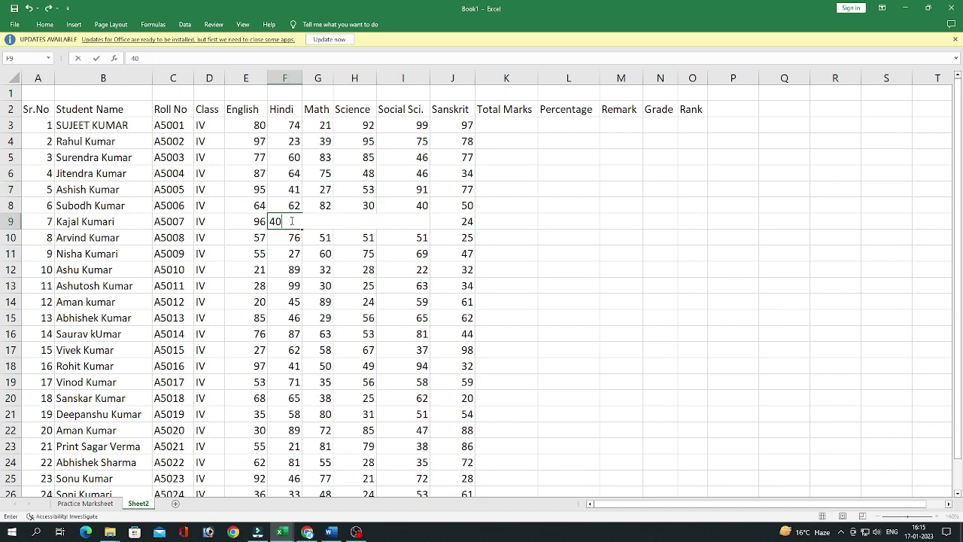
key("Return")
key("Up")
key("Up")
key("Up")
key("Up")
key("Up")
key("Up")
key("Left")
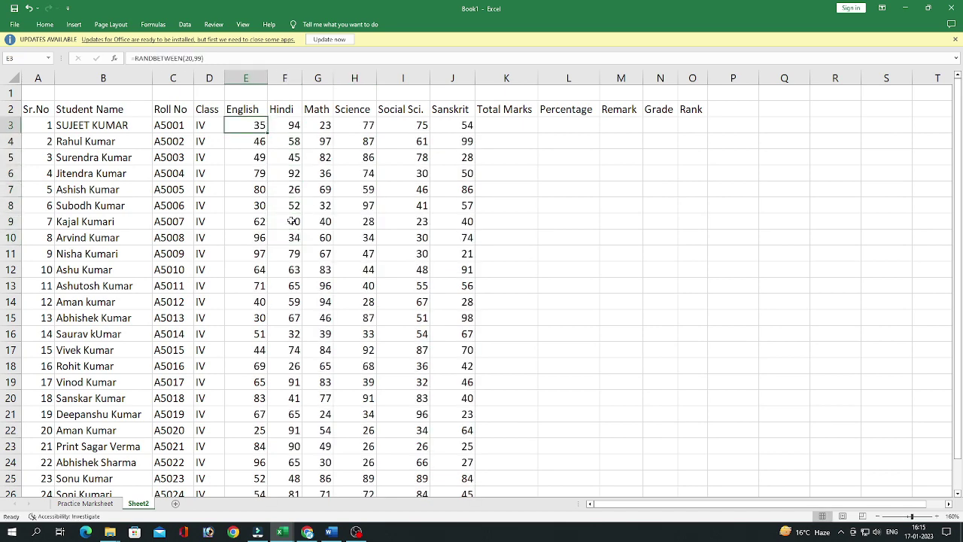
Copy the E3:J27 marks block and paste it back as values only.
mouse_move(244, 125)
left_mouse_down()
mouse_move(447, 259)
mouse_move(463, 465)
left_mouse_up()
right_click(387, 305)
left_click(411, 98)
scroll(335, 255, "up", 1)
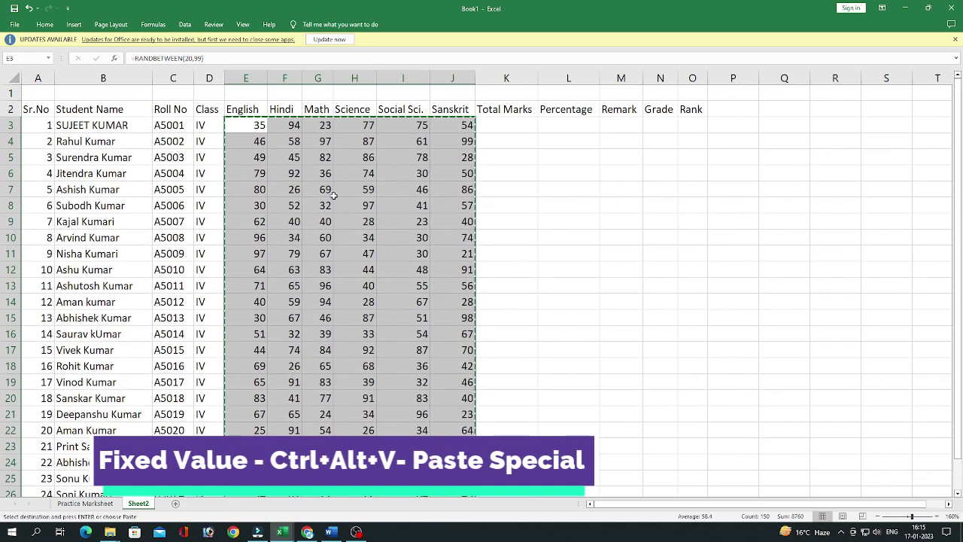
right_click(335, 201)
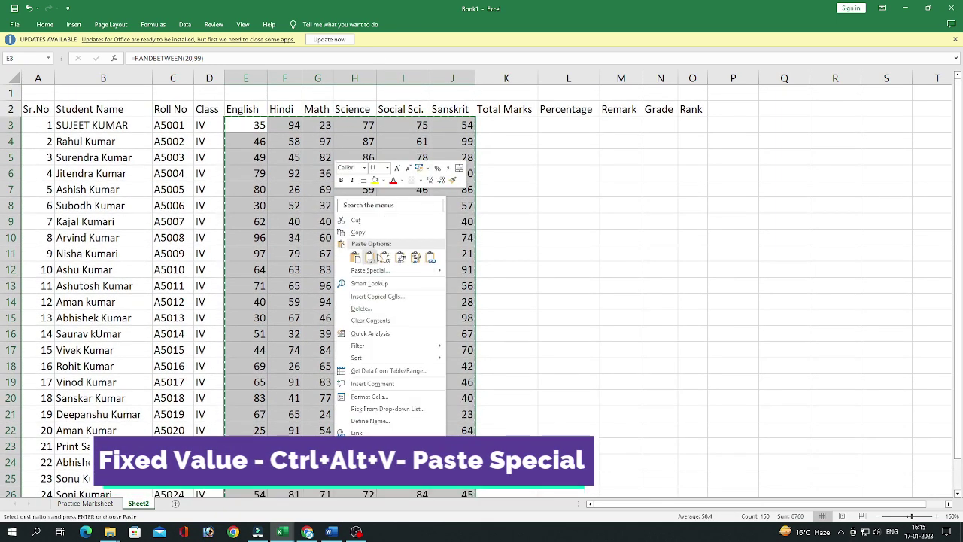
left_click(430, 258)
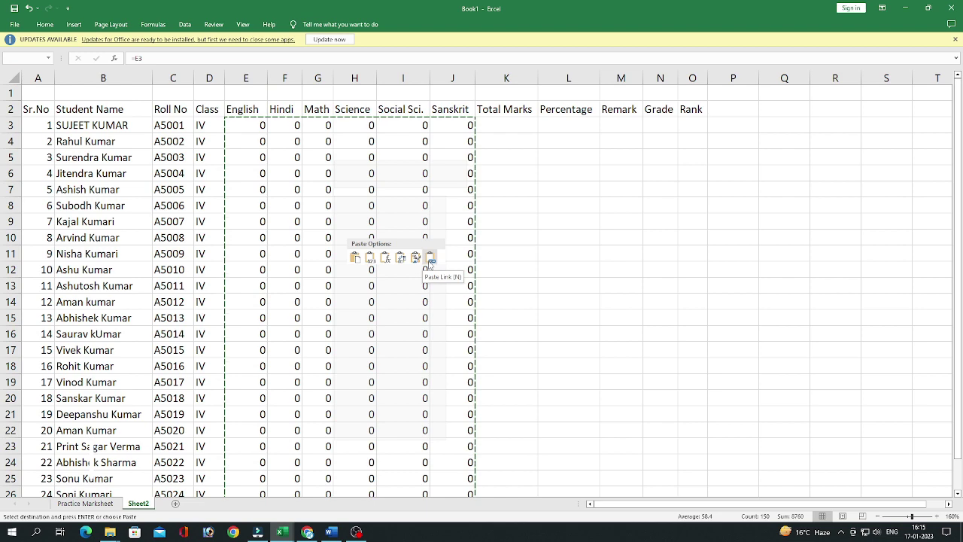
left_click(371, 259)
Enter 40 in H7 to confirm the other marks now stay fixed.
left_click(367, 187)
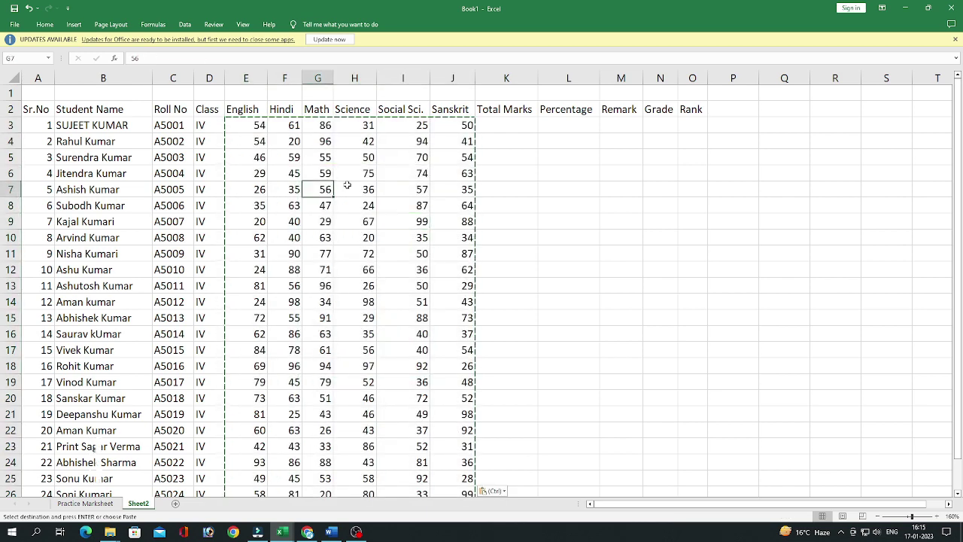
type("40")
key("Return")
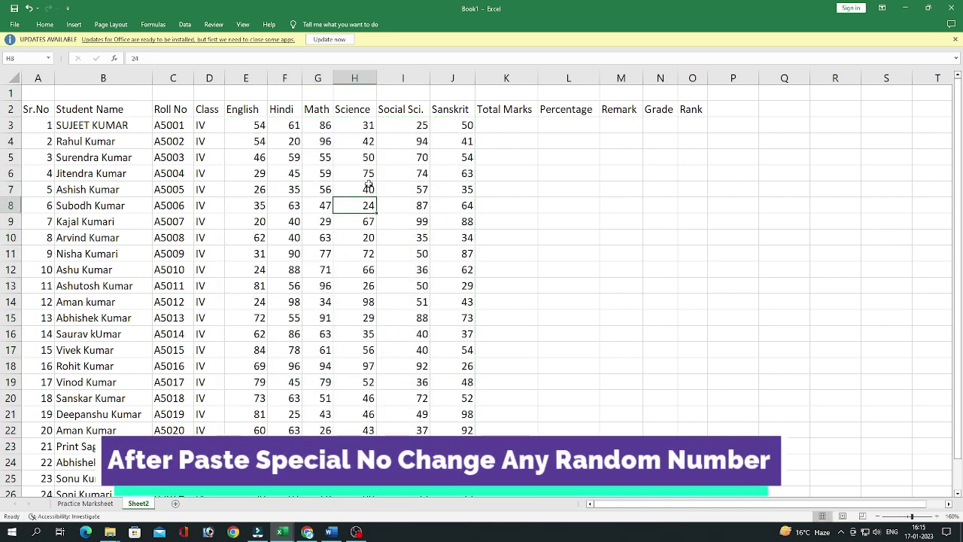
left_click(511, 124)
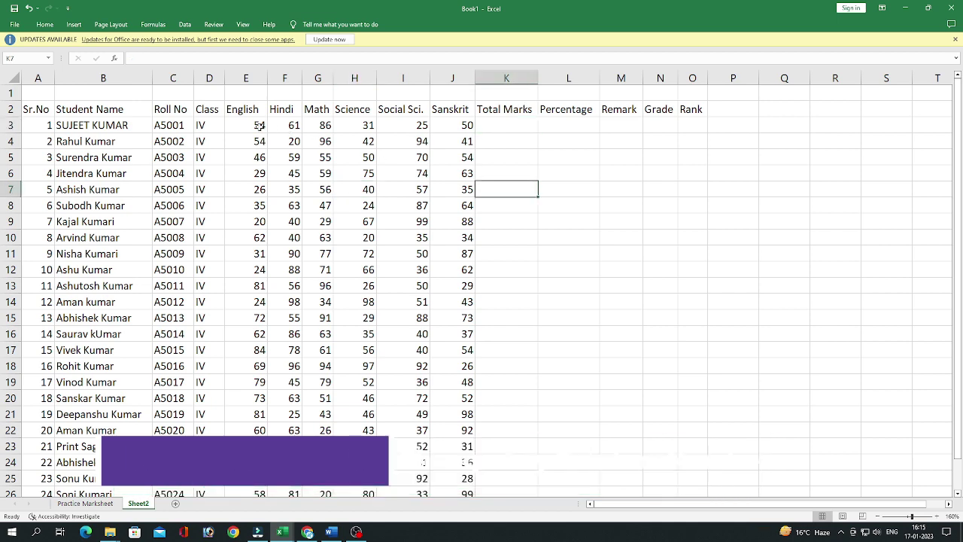
left_click_drag(249, 125, 497, 125)
AutoSum the first student's six marks into K3, giving 307.
left_click(44, 24)
left_click(888, 38)
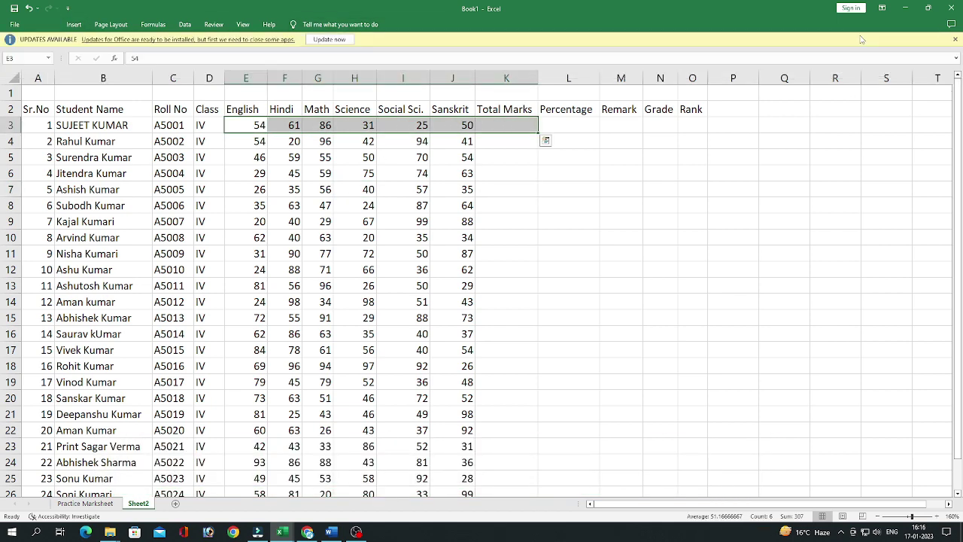
left_click(527, 125)
Calculate the Percentage in L3 as K3 divided by 6, showing 51.17.
left_click(552, 127)
type("=")
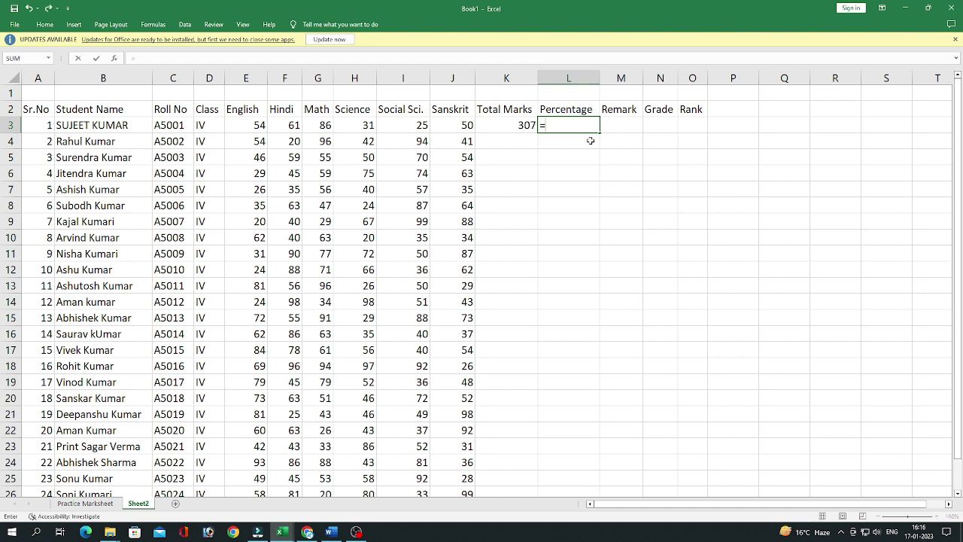
left_click(526, 125)
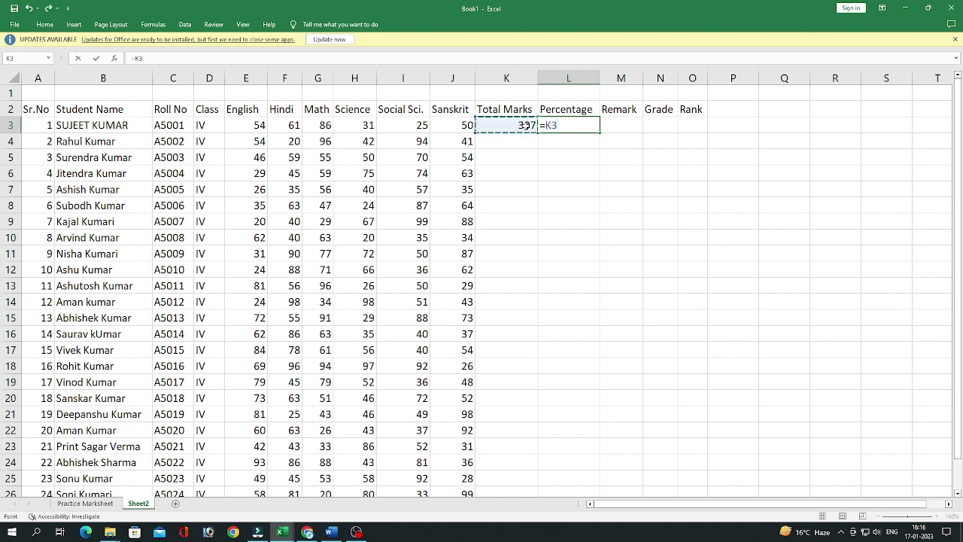
type("/6")
key("Return")
left_click(568, 125)
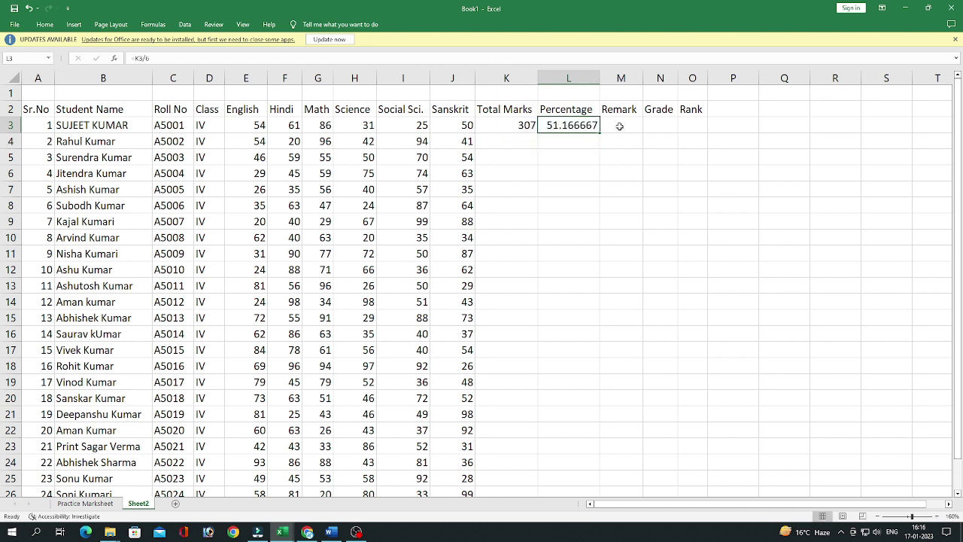
left_click(618, 125)
type("=IF(")
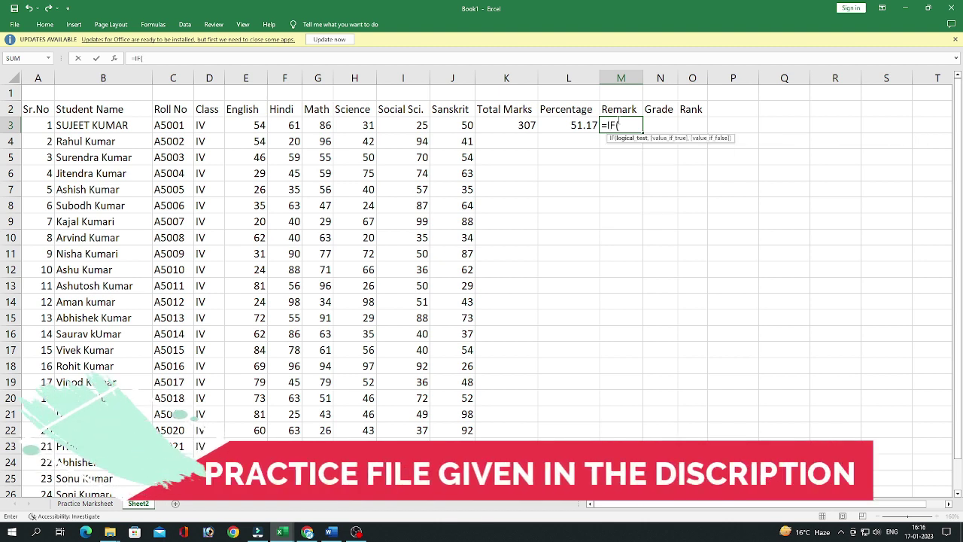
Start the M3 Remark formula: if L3>60 return First_Division.
left_click(570, 125)
type(">60")
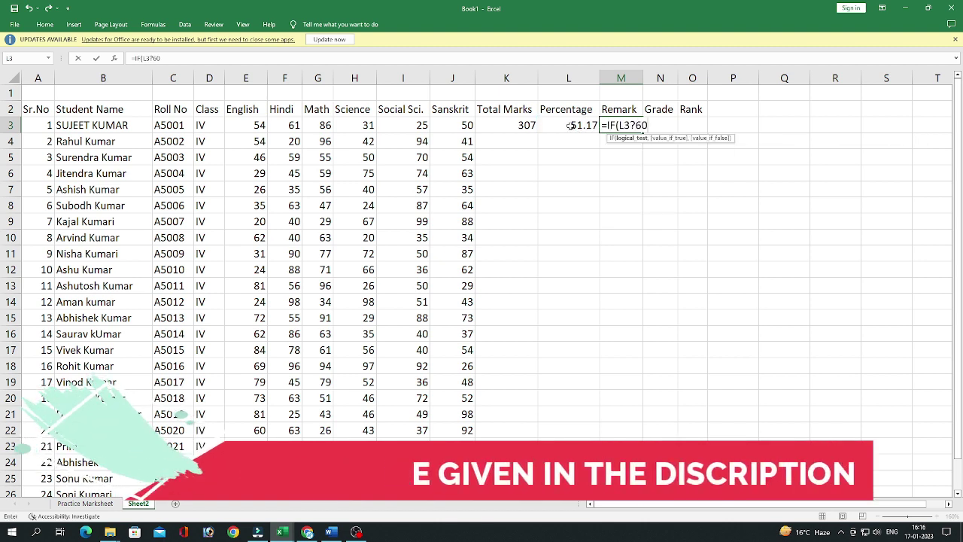
key("BackSpace")
key("BackSpace")
key("BackSpace")
type(">")
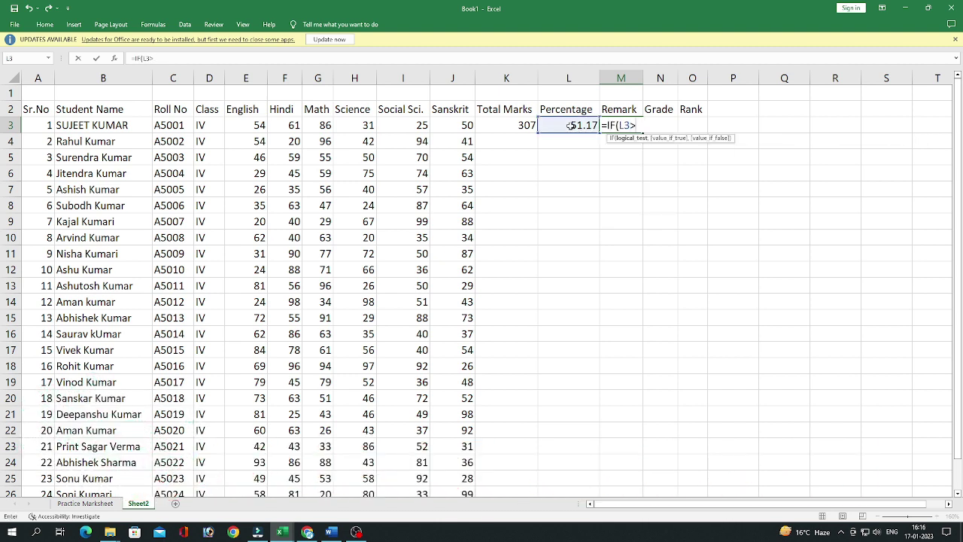
type("60,")
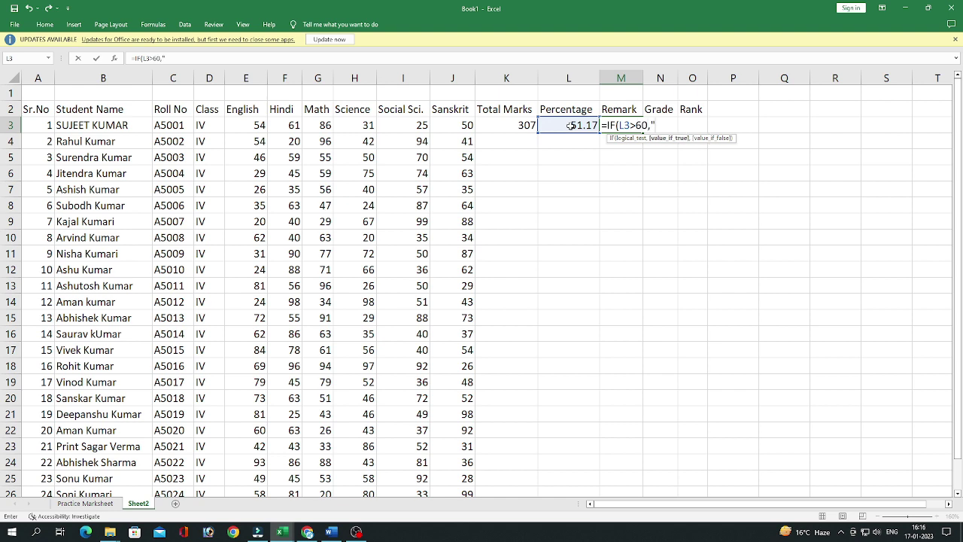
type("l")
type("rst_")
type("Divsio")
key("BackSpace")
type("ision\",")
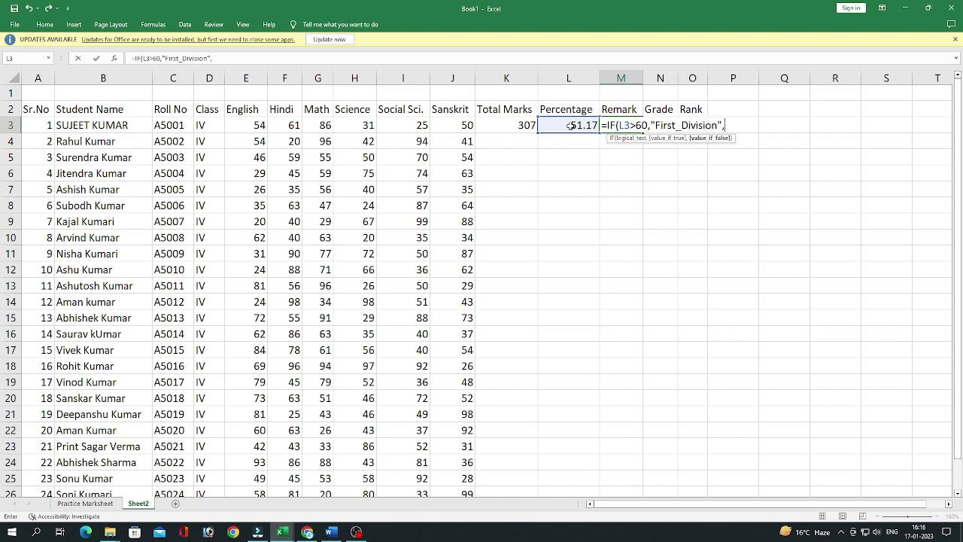
key("BackSpace")
type("IF(")
Add nested tests L3>50 Second_Division, L3>40 Third_Division, else Fail, and widen column M.
left_click(569, 126)
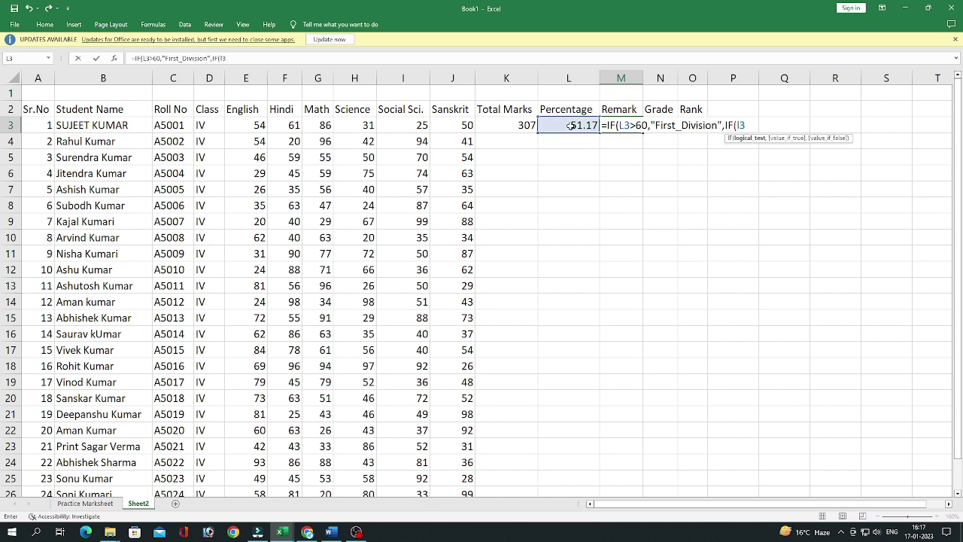
type("50,")
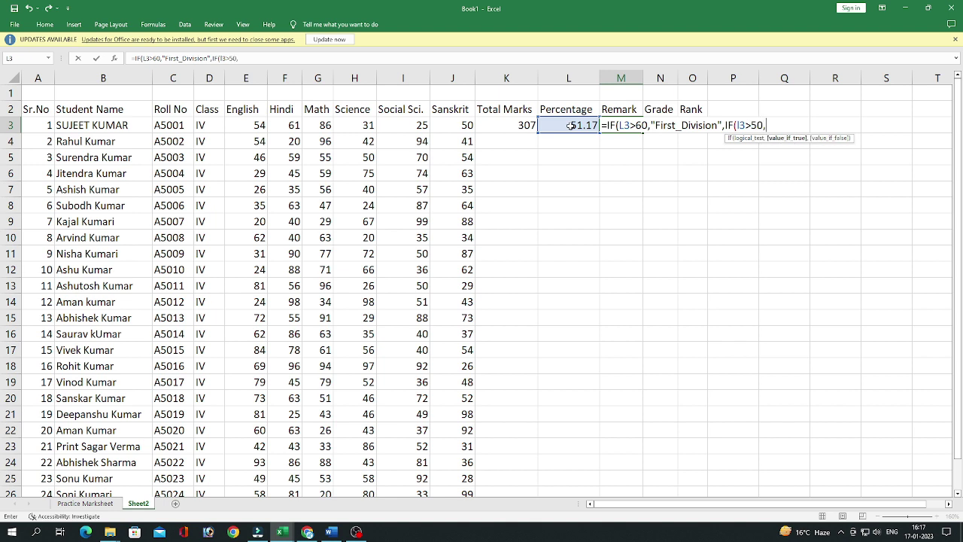
type("\"Se")
type("cond_Divi")
type("sion\",")
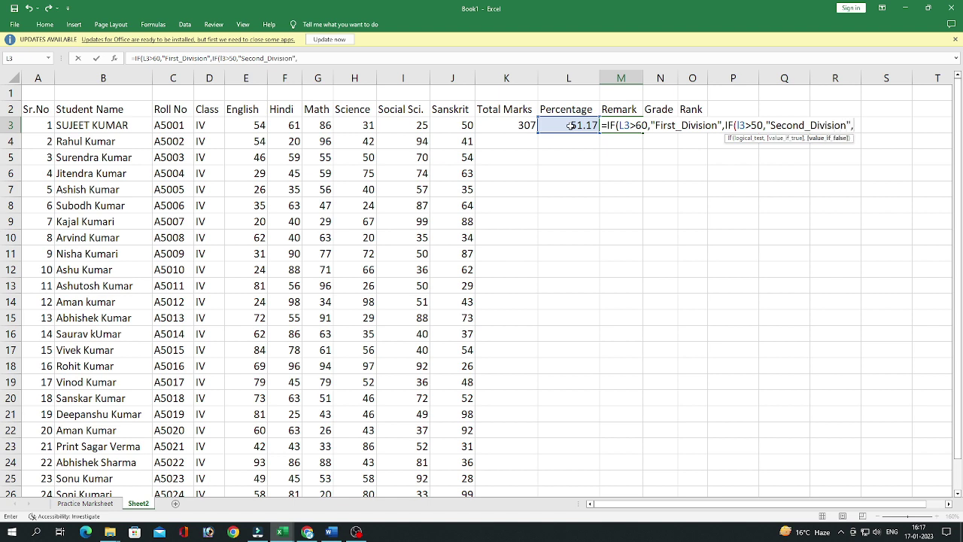
type("IF(l3>40")
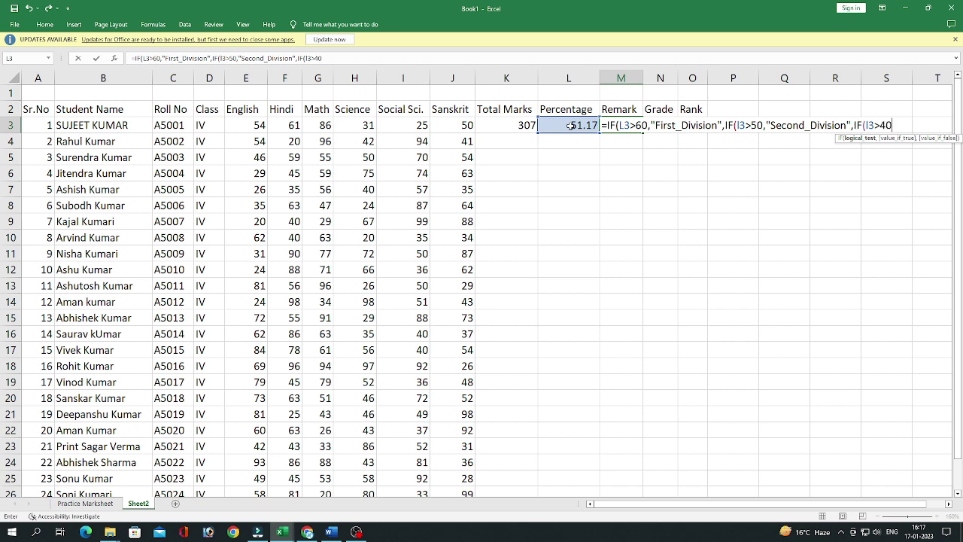
type(",\"T")
type("hird_D")
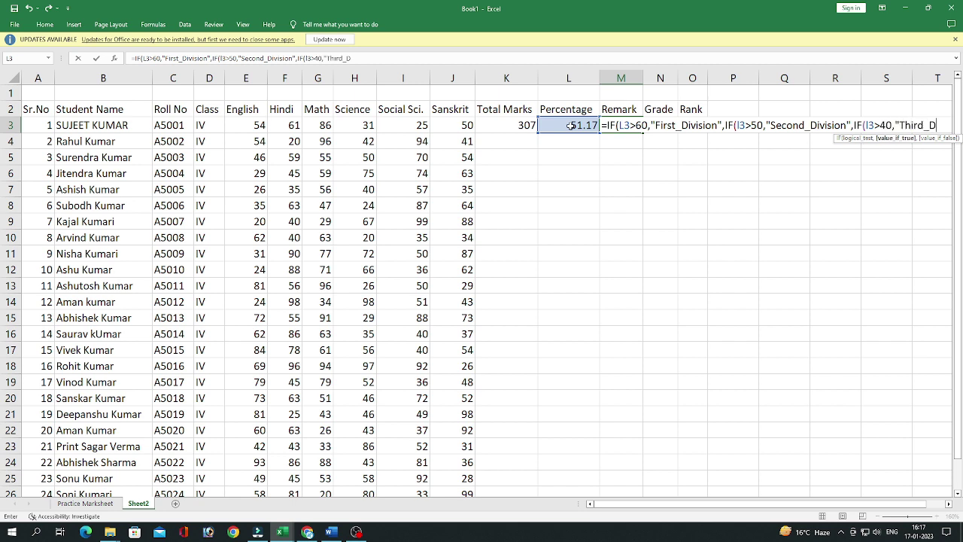
type("ivision\"")
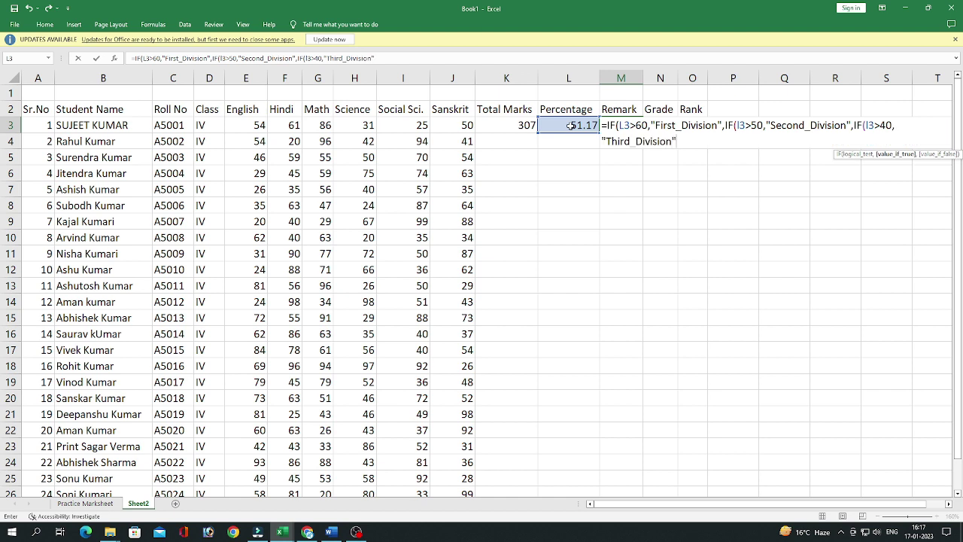
type(",IF(")
left_click(570, 126)
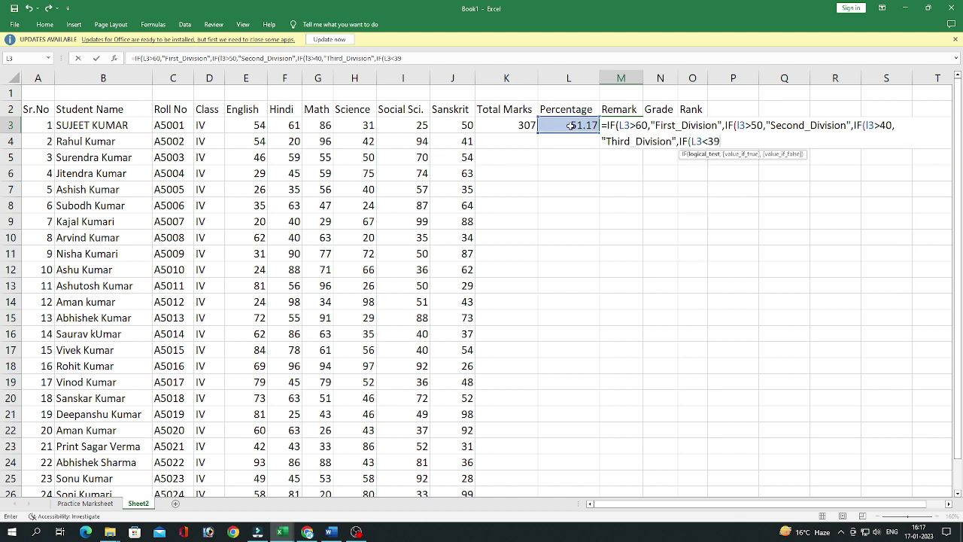
type(",\"F")
type("ail")
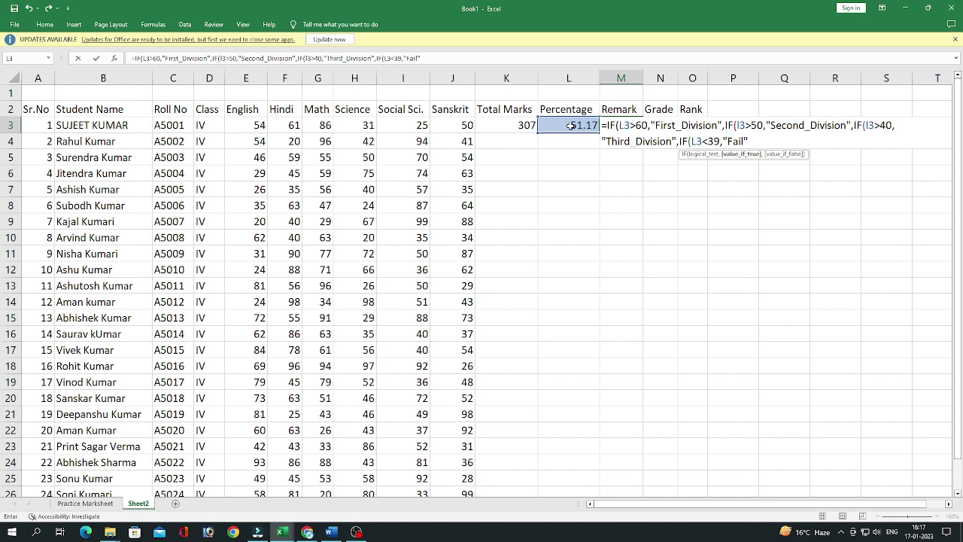
key("Return")
key("Return")
left_click(615, 122)
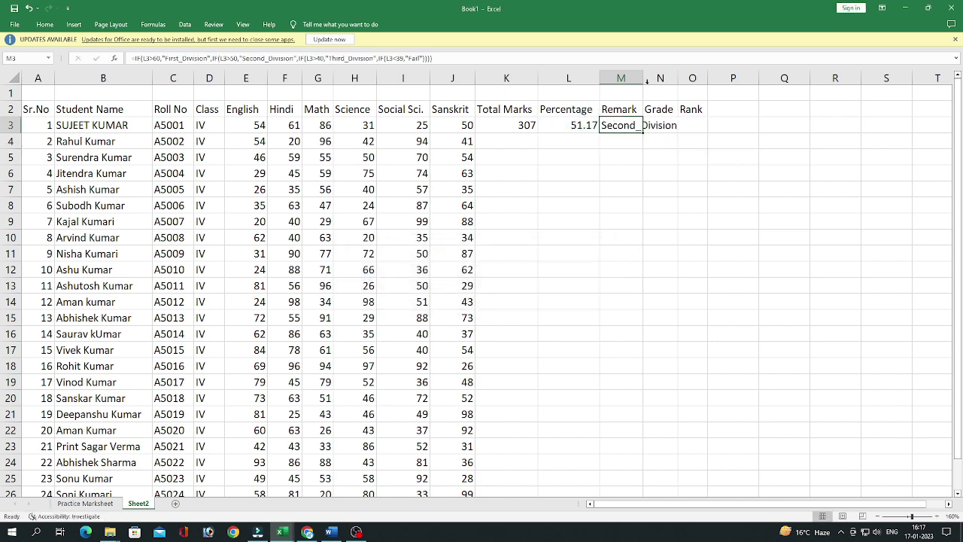
double_click(645, 80)
Enter a nested IF in N3 grading L3: >70 A+, >60 A, >50 B, >40 C, >30 D, else Fail.
left_click(714, 123)
type("=if")
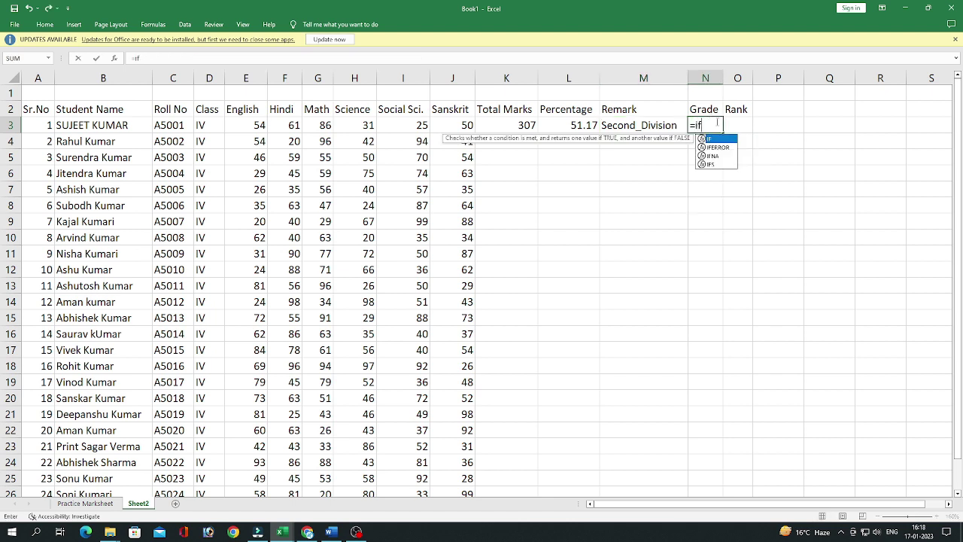
key("Tab")
left_click(588, 126)
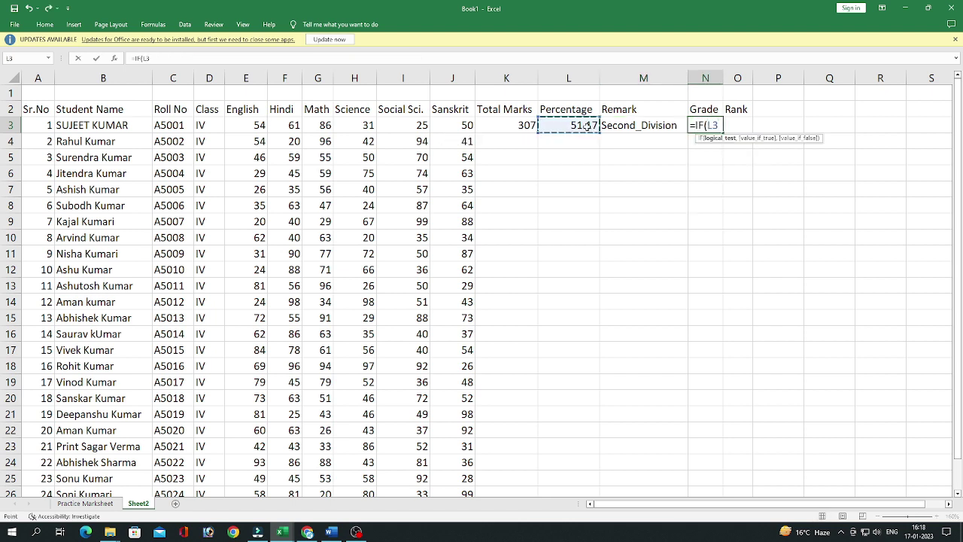
type(">")
type("60")
key("BackSpace")
key("BackSpace")
type(",\"A+\"m")
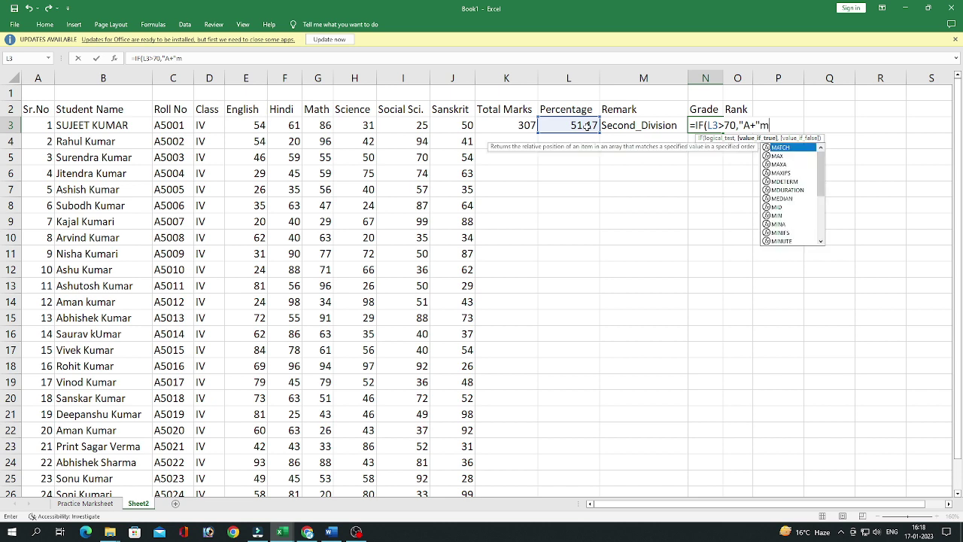
type(",if(L")
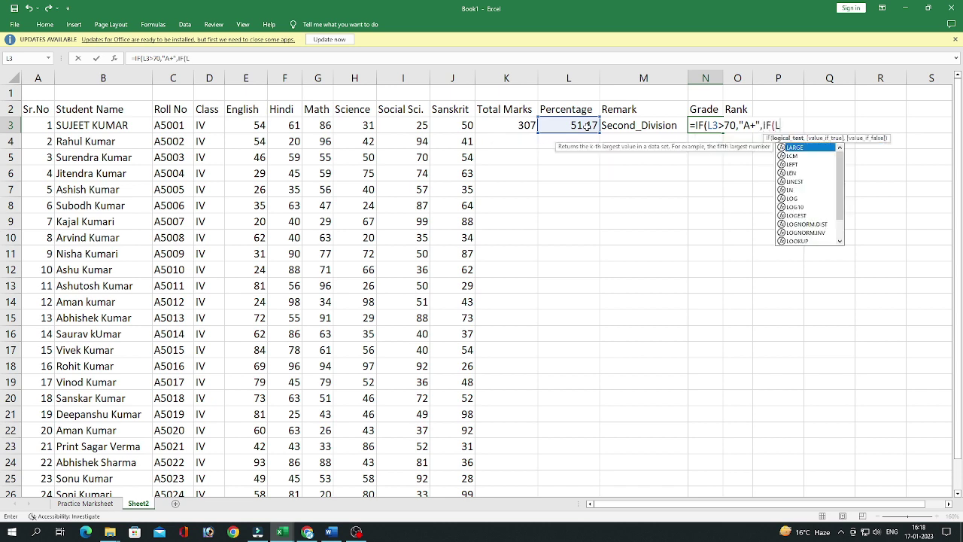
type("3>")
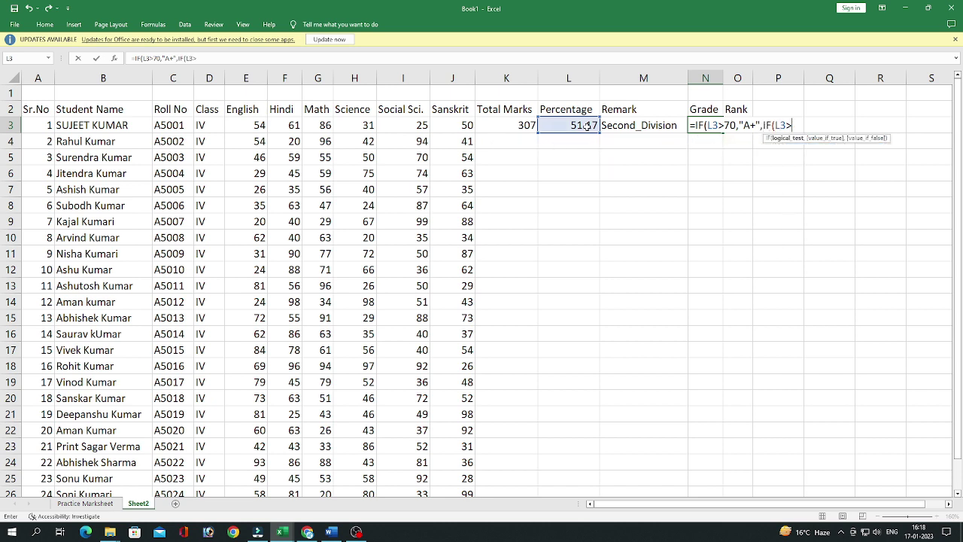
type("60,\"A")
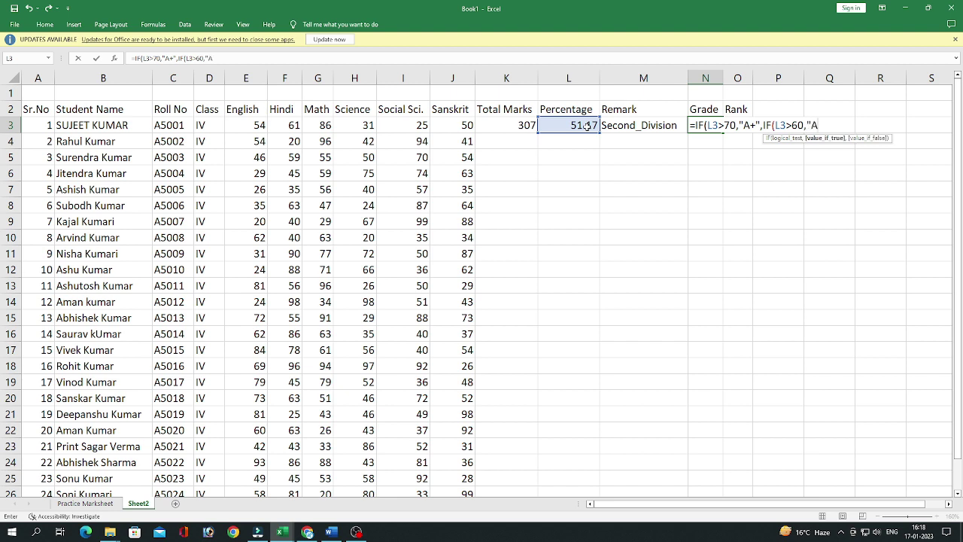
type(",IF")
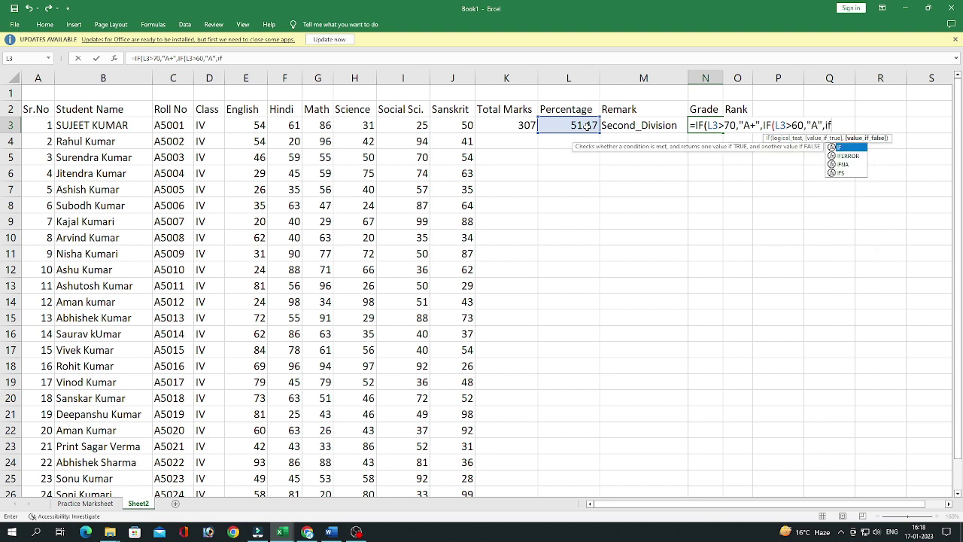
type("(L")
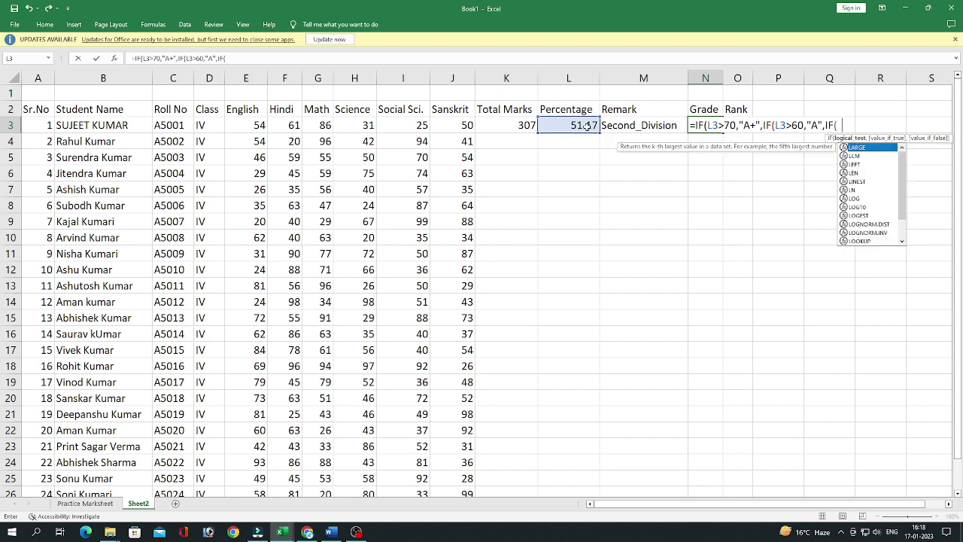
type("3")
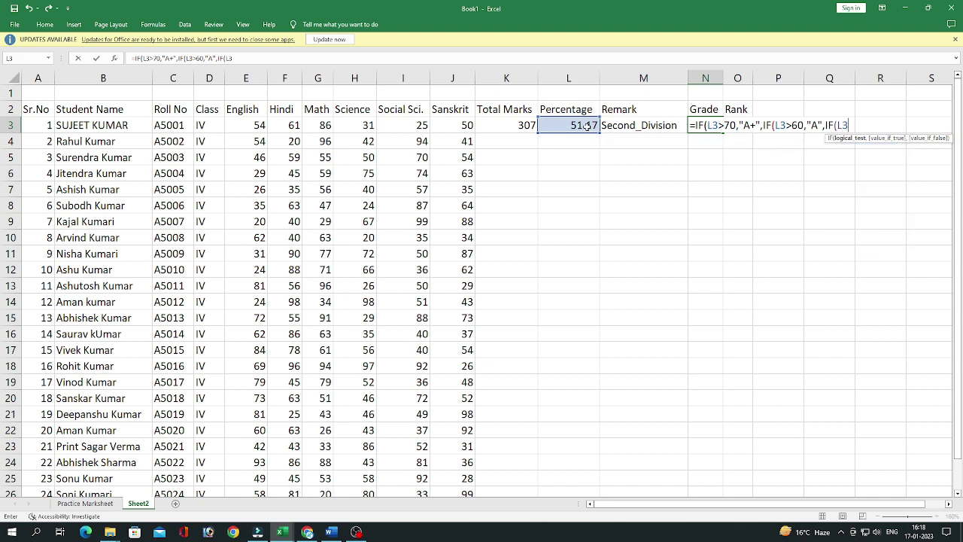
type("50,\"b")
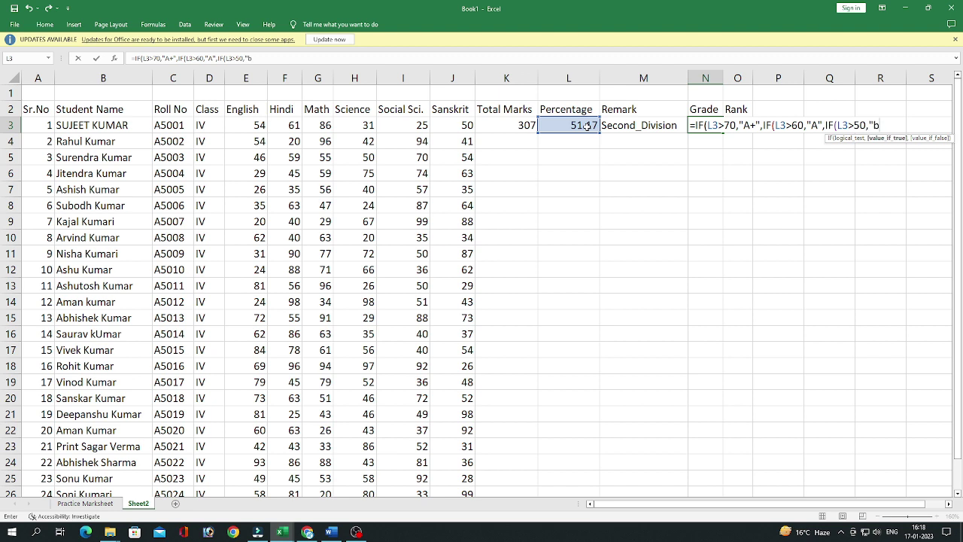
key("BackSpace")
type("B\"")
type(",")
type("IF(L3>40")
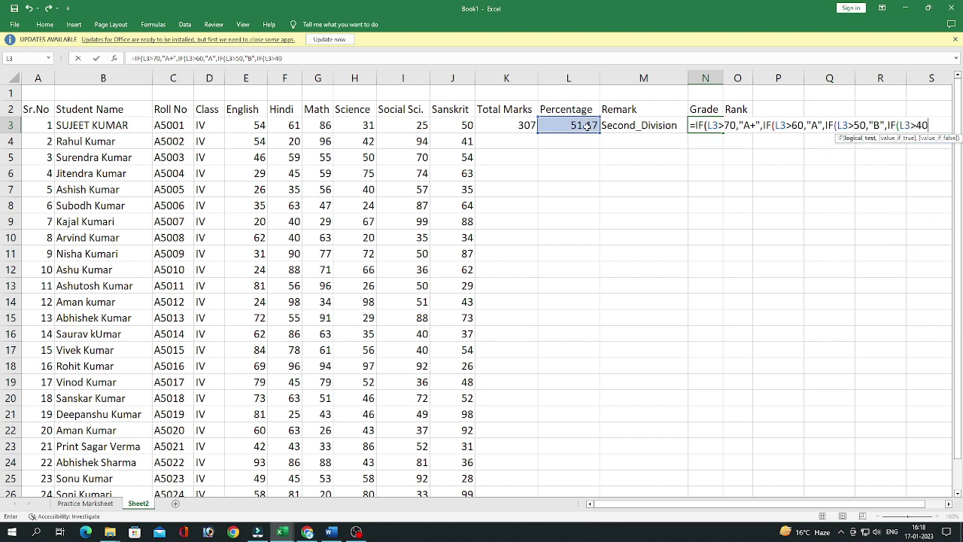
type(",\"C\"")
type(",IF(")
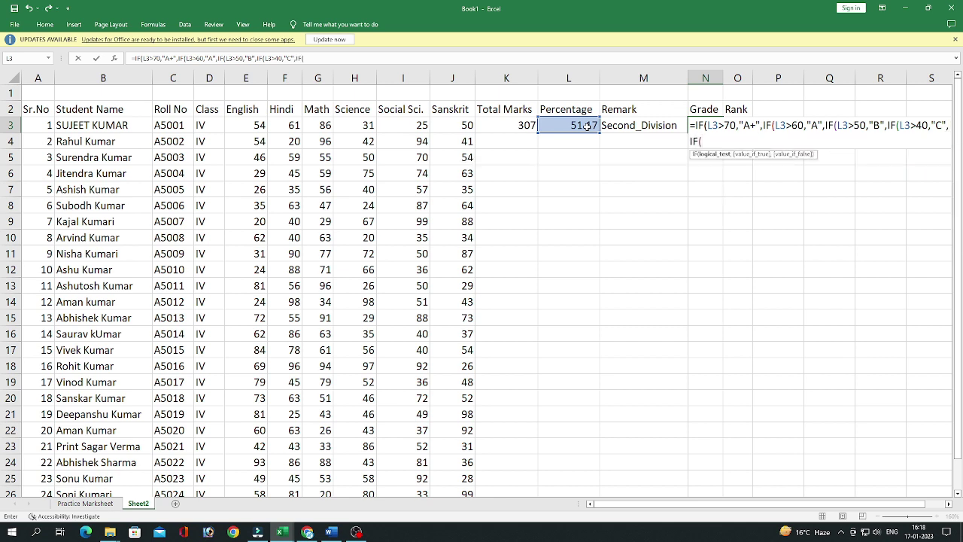
type("L3>30")
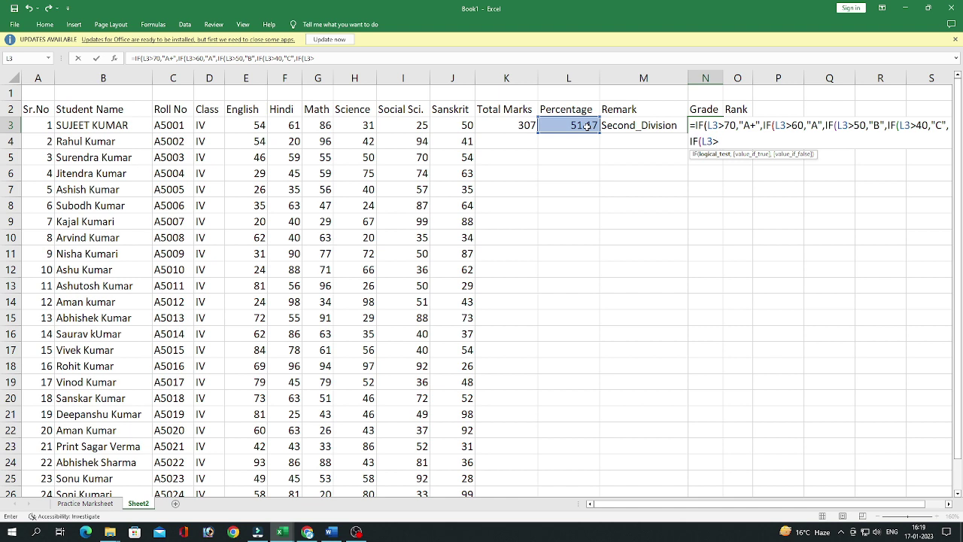
type(",\"")
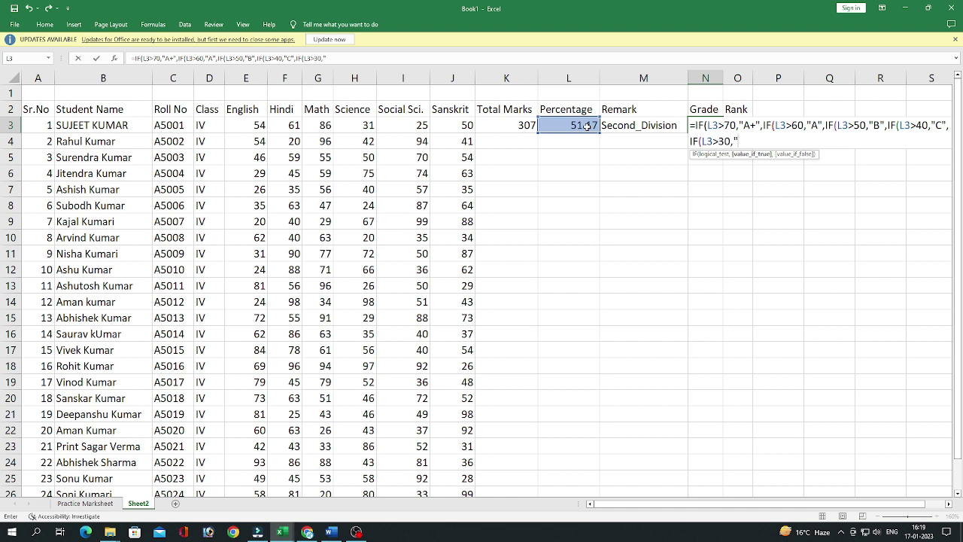
type("D\",")
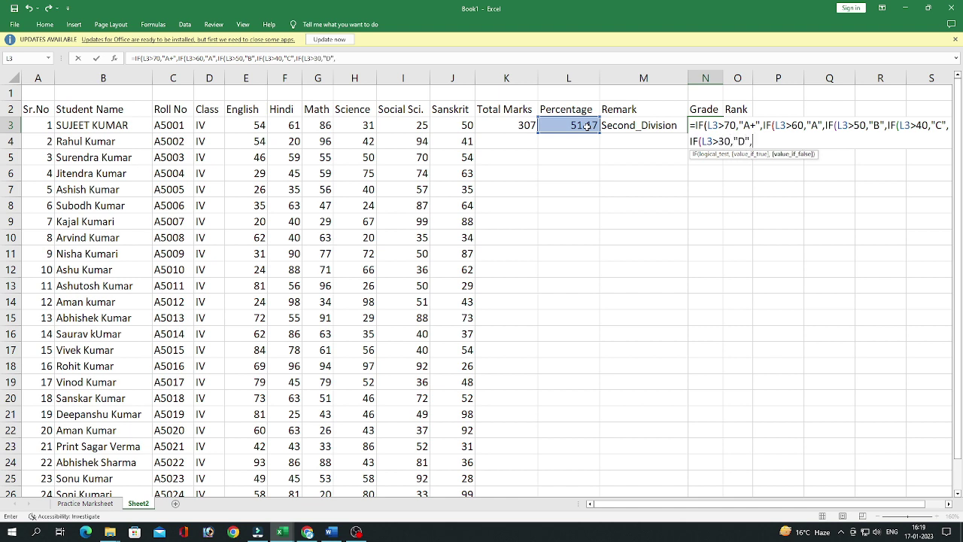
type("IF(")
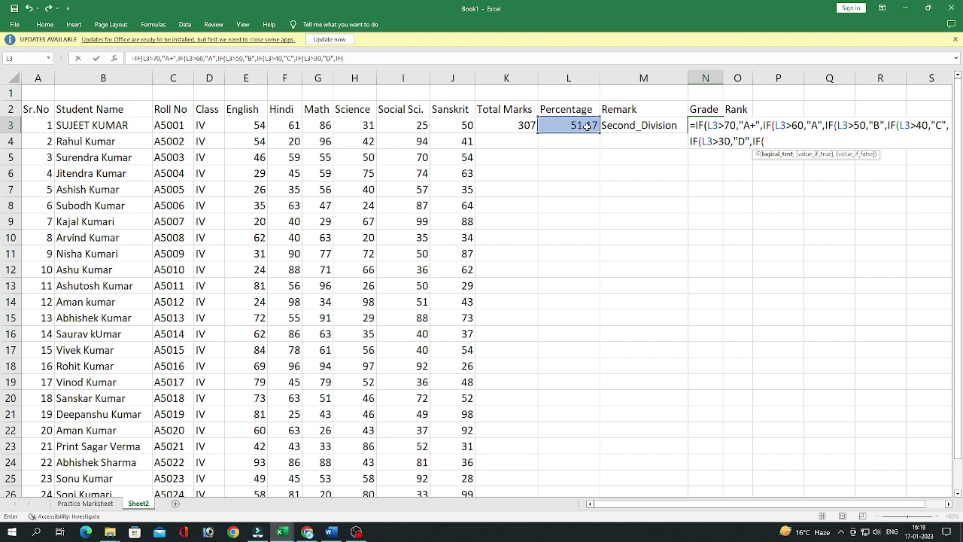
type("L3<29,")
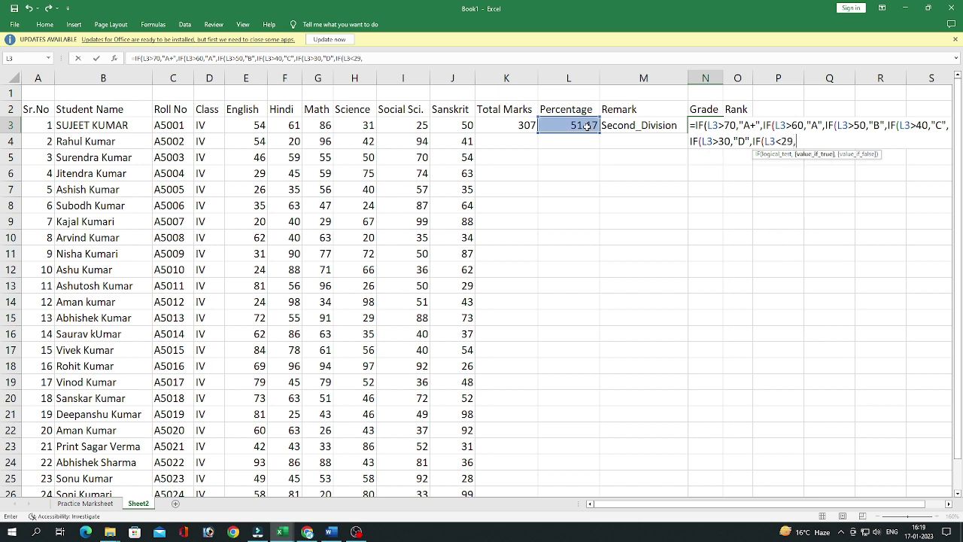
type("Fail")
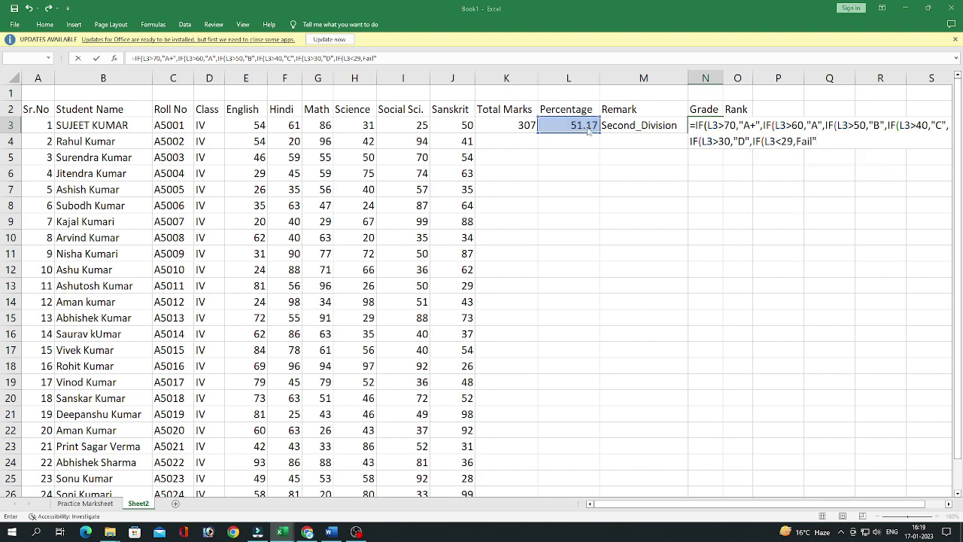
key("Return")
key("Return")
Enter =RANK(K3,$K$3:$K$27,0) in O3 to show Rank 1, then select K3:O3.
left_click(700, 123)
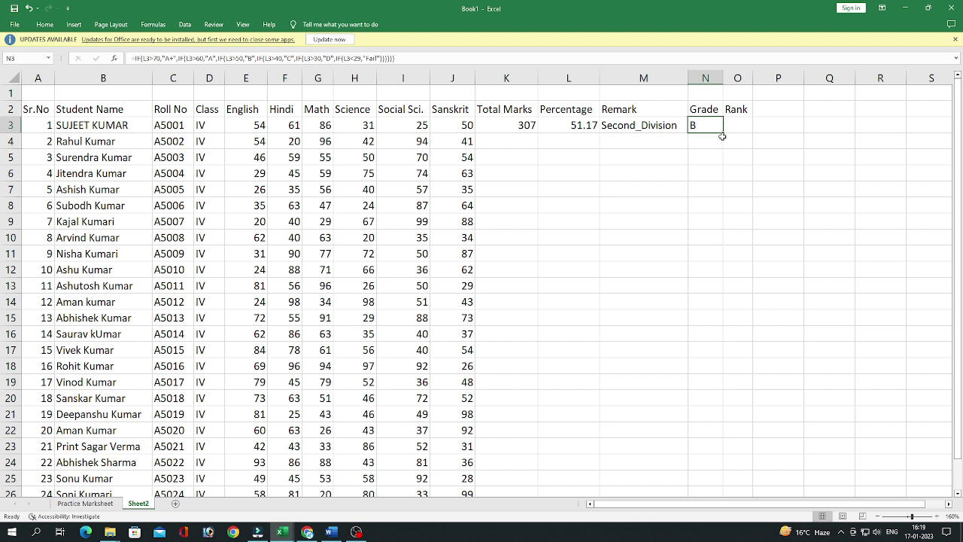
left_click(731, 126)
type("=RANK(")
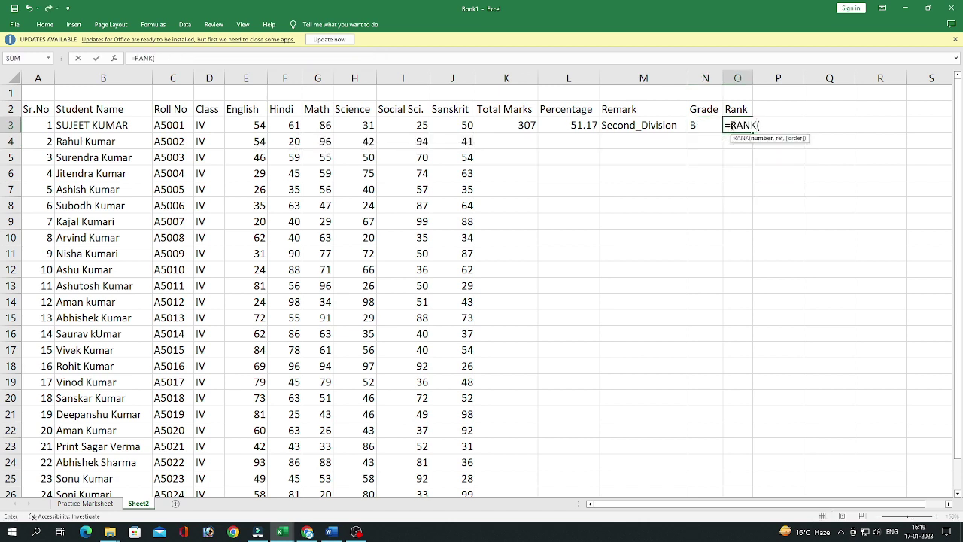
left_click(516, 127)
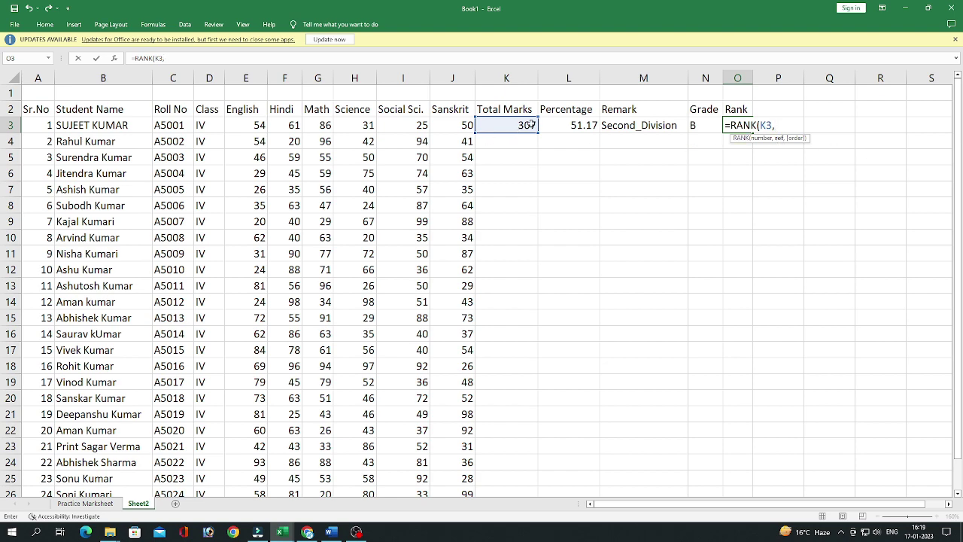
left_click_drag(530, 125, 507, 491)
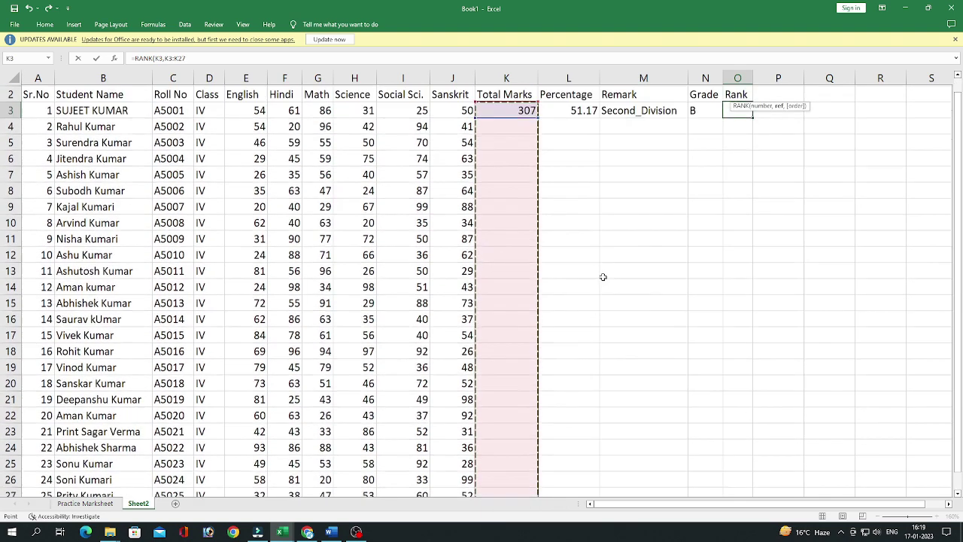
scroll(603, 277, "up", 1)
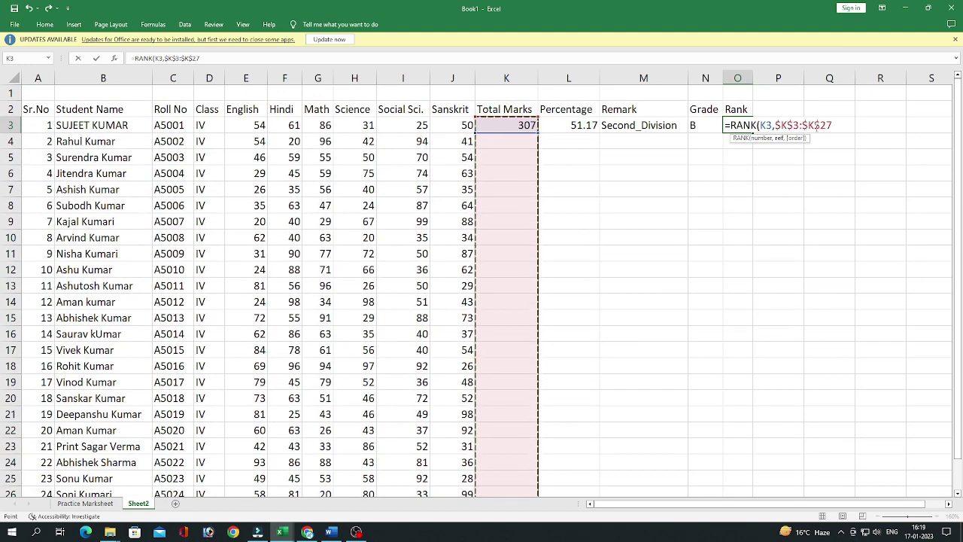
type(",0")
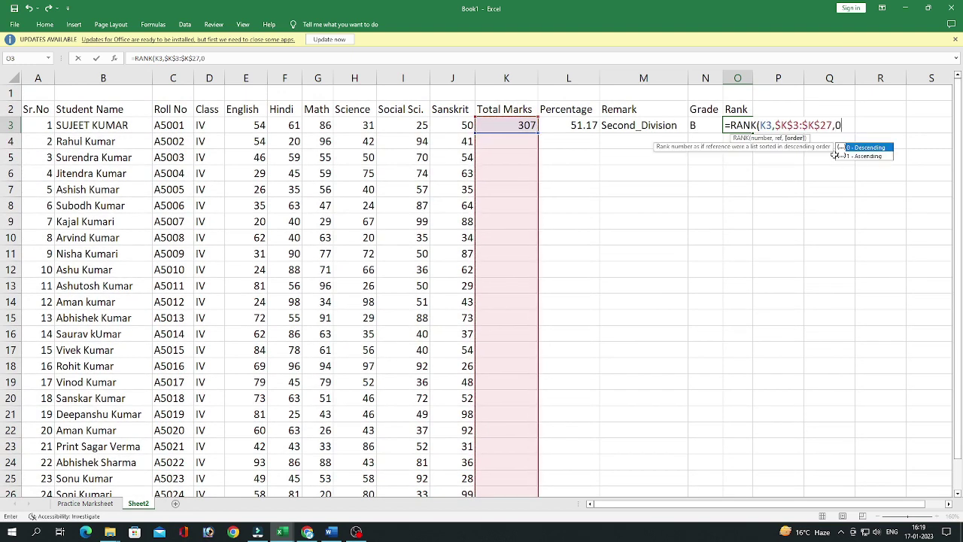
type(")")
key("Return")
left_click_drag(513, 121, 735, 126)
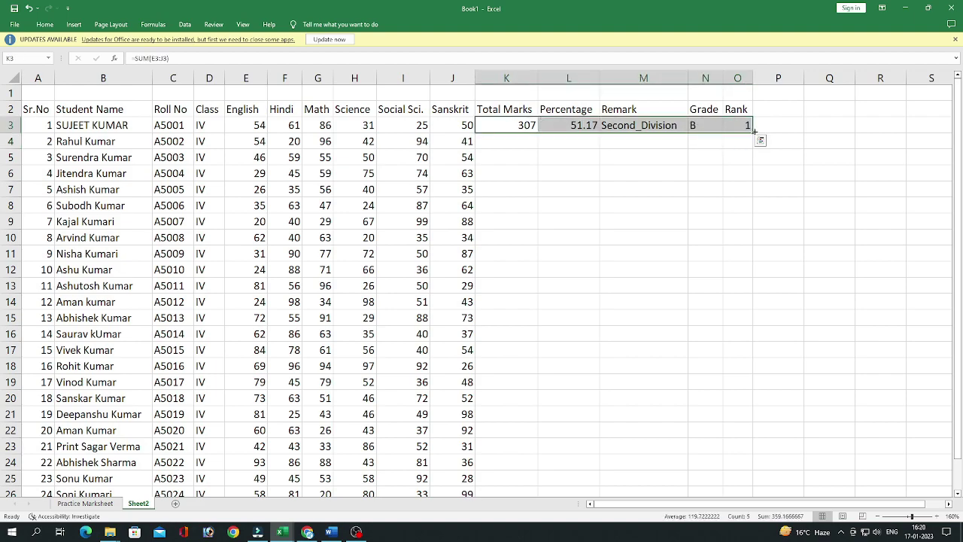
Fill the K3:O3 formulas down to row 27 and check the copied remark and rank results.
double_click(754, 132)
scroll(753, 301, "down", 2)
scroll(753, 301, "down", 1)
scroll(725, 183, "up", 3)
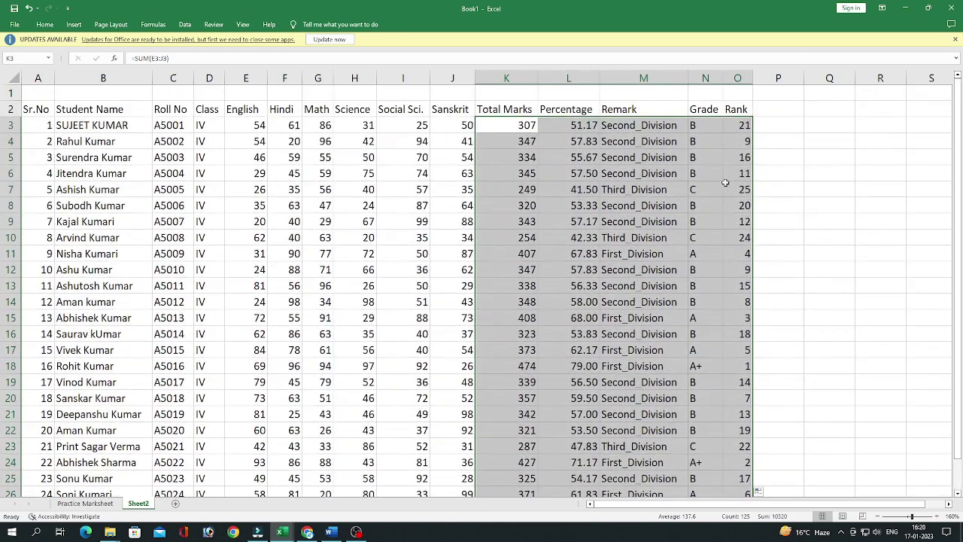
scroll(725, 183, "down", 2)
left_click(751, 412)
scroll(751, 410, "up", 2)
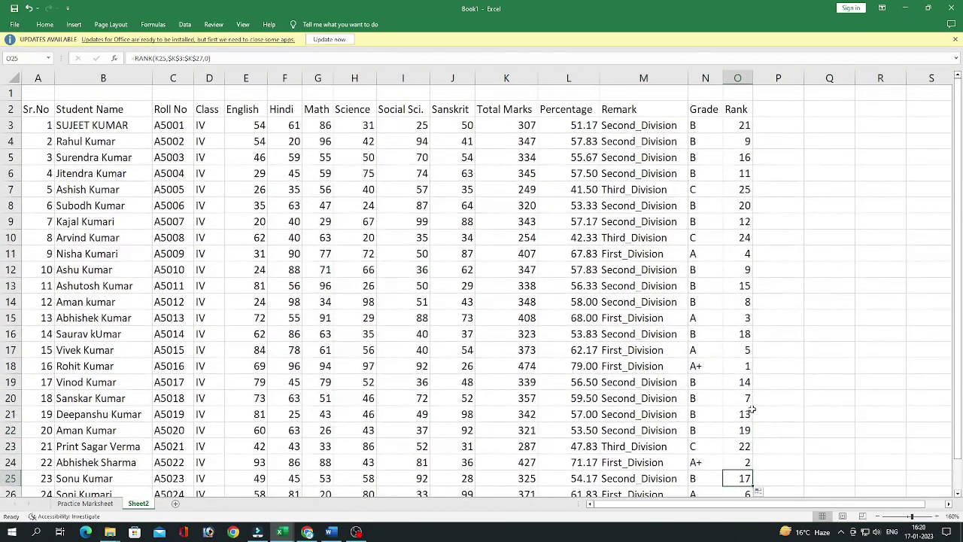
left_click(751, 410)
scroll(751, 411, "down", 2)
left_click(660, 317)
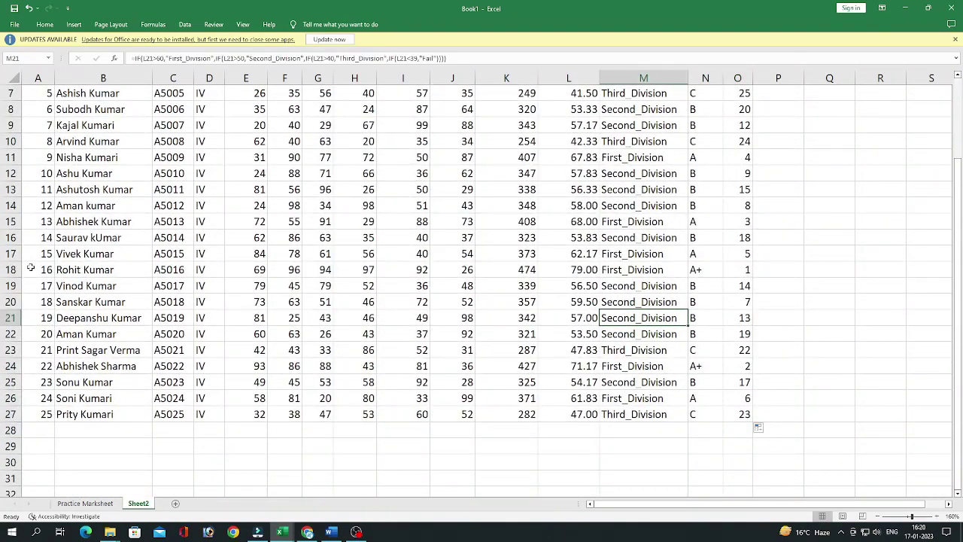
left_click_drag(30, 270, 751, 270)
scroll(681, 275, "up", 2)
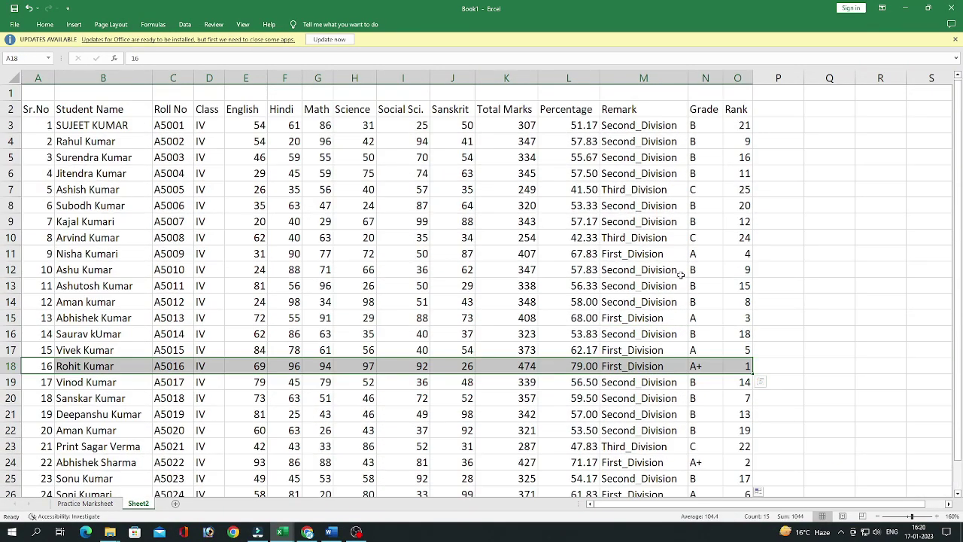
left_click(48, 158)
Sort the table by Rank smallest to largest with expanded selection, then undo to restore Sr.No order.
mouse_move(38, 109)
left_mouse_down()
mouse_move(737, 109)
mouse_move(741, 462)
left_mouse_up()
left_click(740, 125)
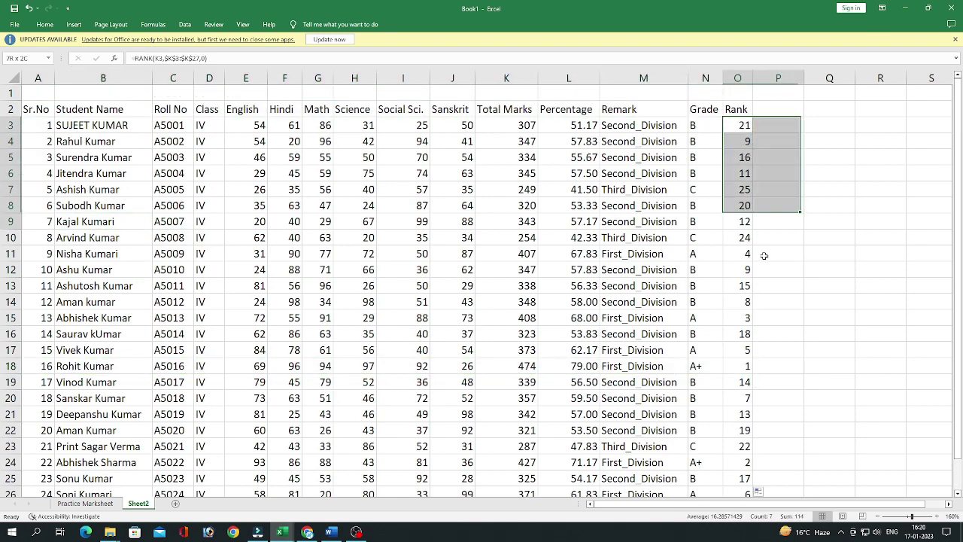
left_click(45, 24)
left_click(909, 64)
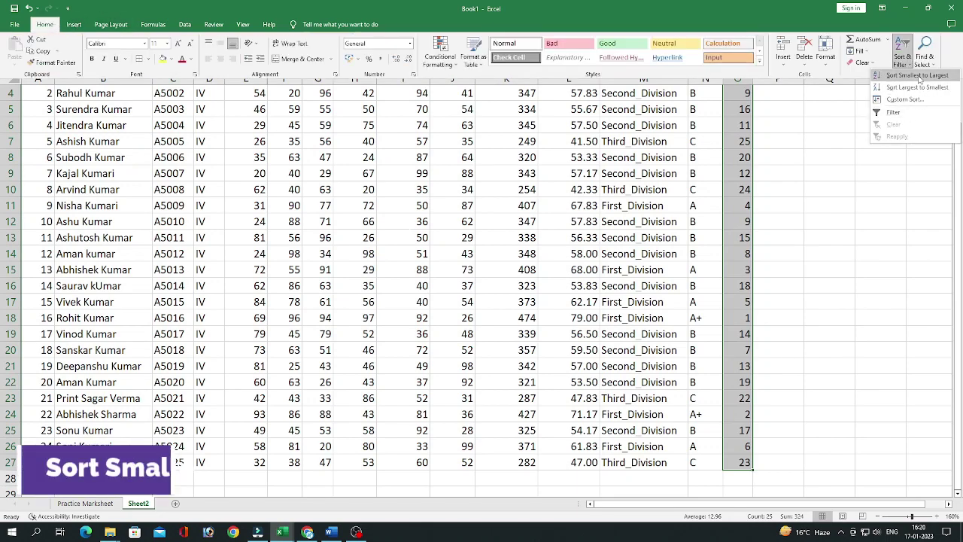
left_click(914, 76)
left_click(641, 202)
scroll(797, 158, "down", 3)
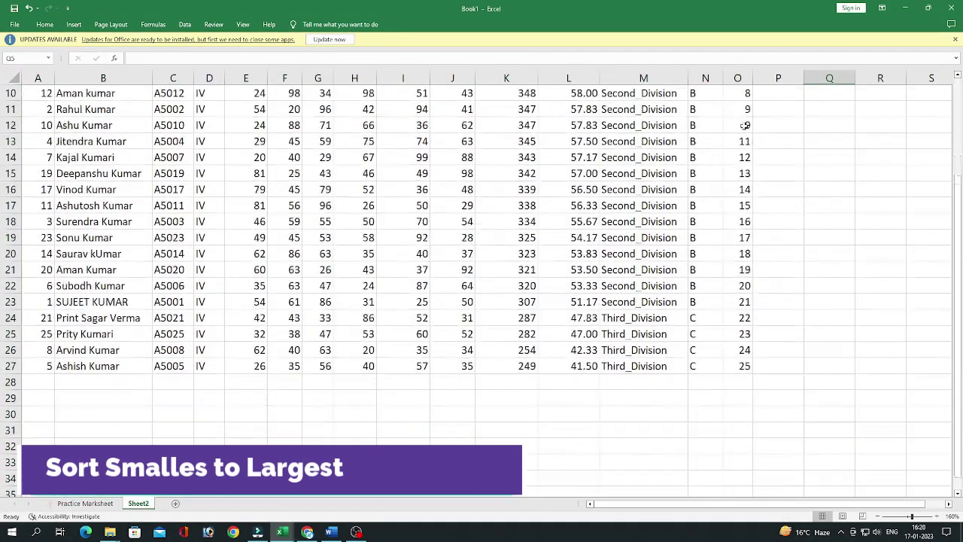
scroll(717, 142, "up", 3)
left_click(717, 142)
key("ctrl+z")
scroll(481, 286, "up", 1)
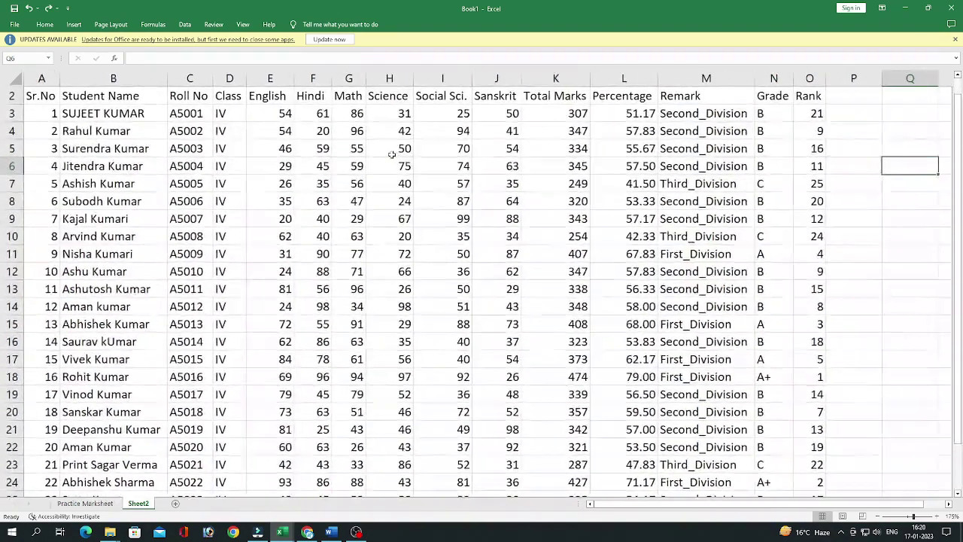
scroll(340, 155, "up", 2)
scroll(341, 155, "up", 1)
scroll(569, 379, "up", 1)
scroll(569, 379, "left", 2)
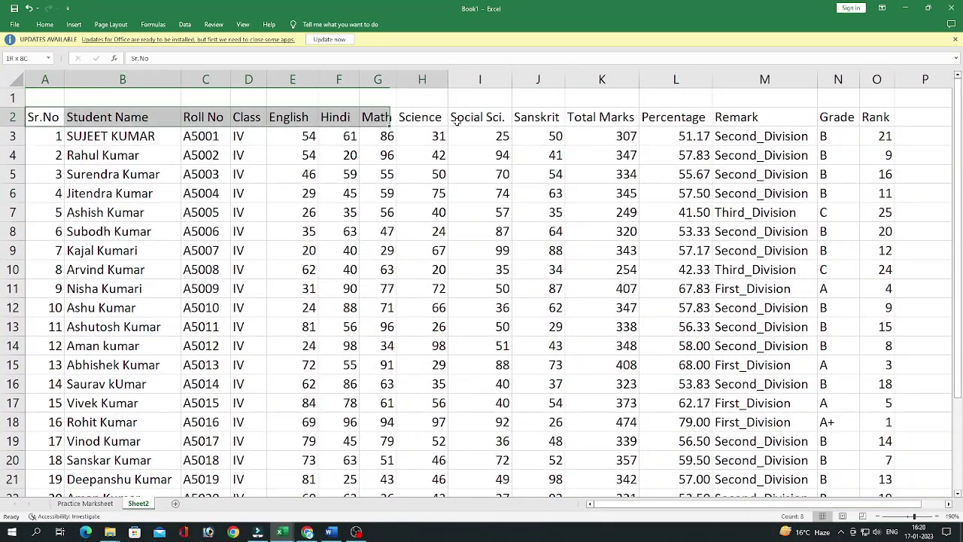
Apply borders to the A2:O27 marksheet table and mark title cells in row 1.
left_click_drag(44, 117, 880, 465)
left_click_drag(724, 434, 837, 435)
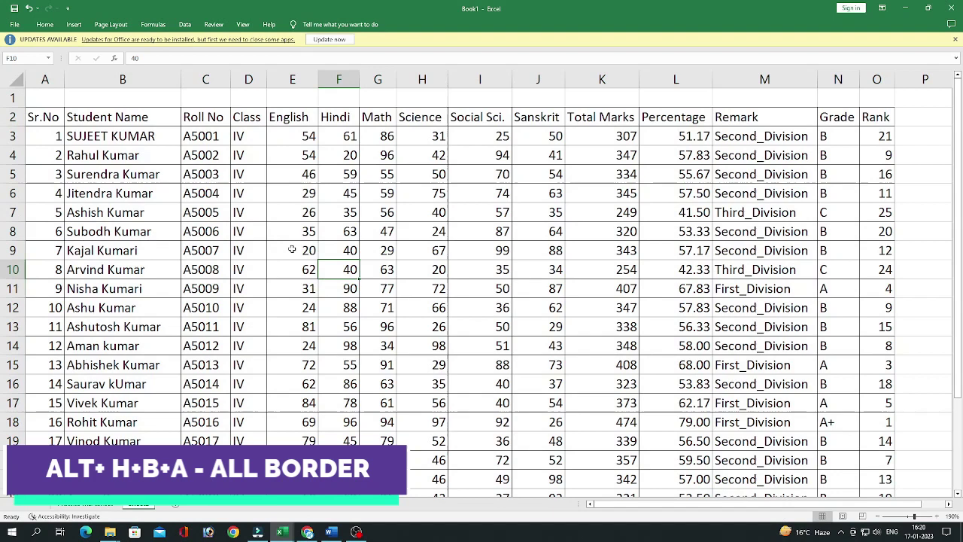
left_click(356, 93)
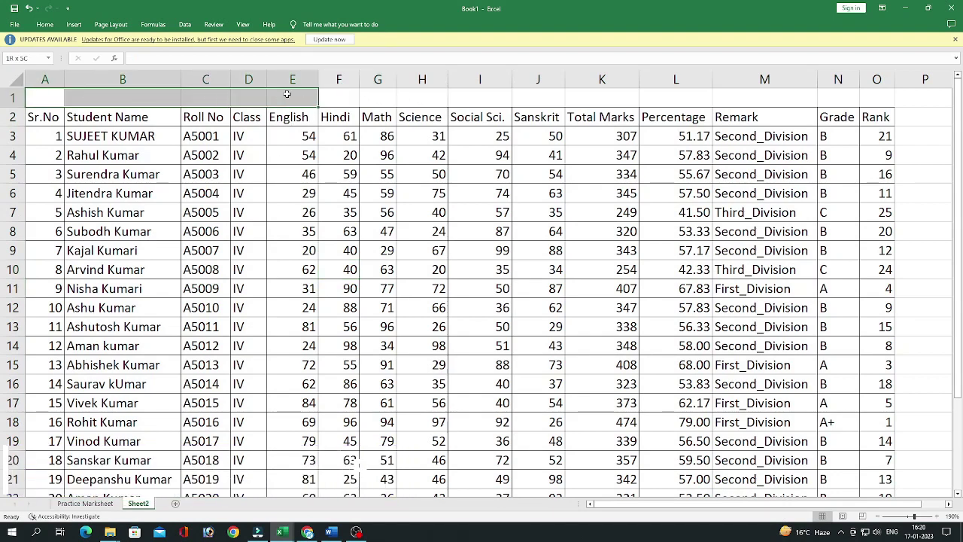
left_click_drag(292, 96, 348, 94)
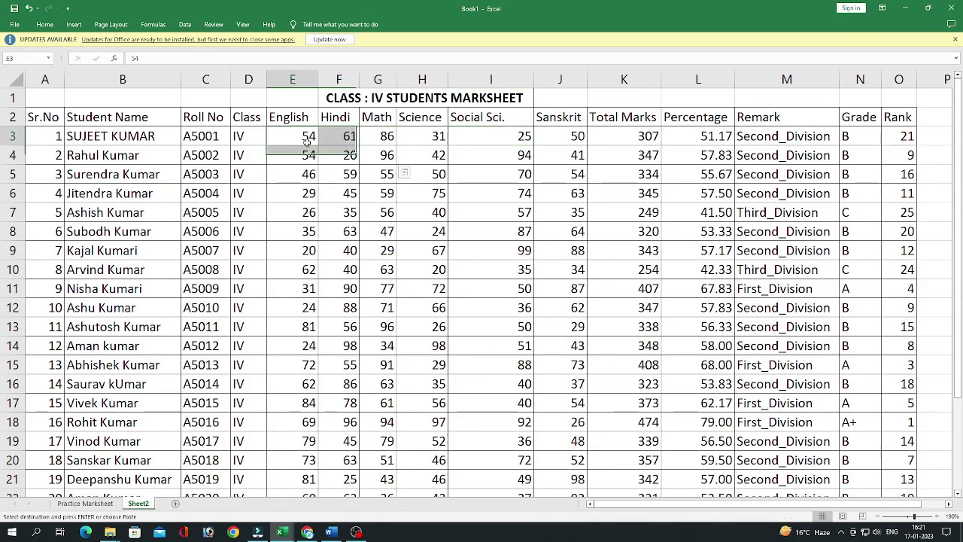
Centre the English to Sanskrit marks for all students, adjusting the Social Sci. column width.
left_click_drag(534, 78, 512, 78)
mouse_move(292, 136)
left_mouse_down()
mouse_move(584, 511)
mouse_move(560, 463)
left_mouse_up()
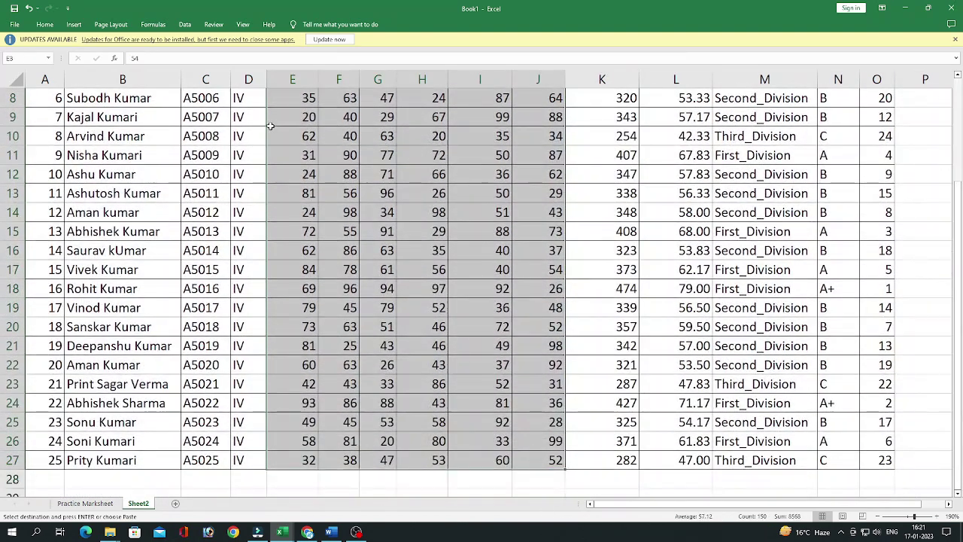
left_click(44, 24)
scroll(666, 225, "up", 3)
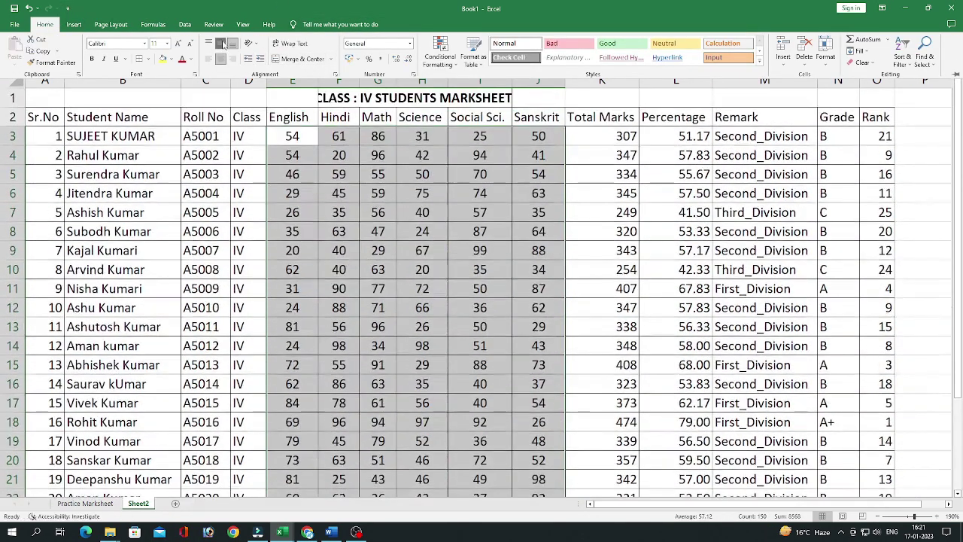
left_click(666, 226)
Vertically centre the Total Marks column and resize the Social Sci. and English columns.
left_click(606, 85)
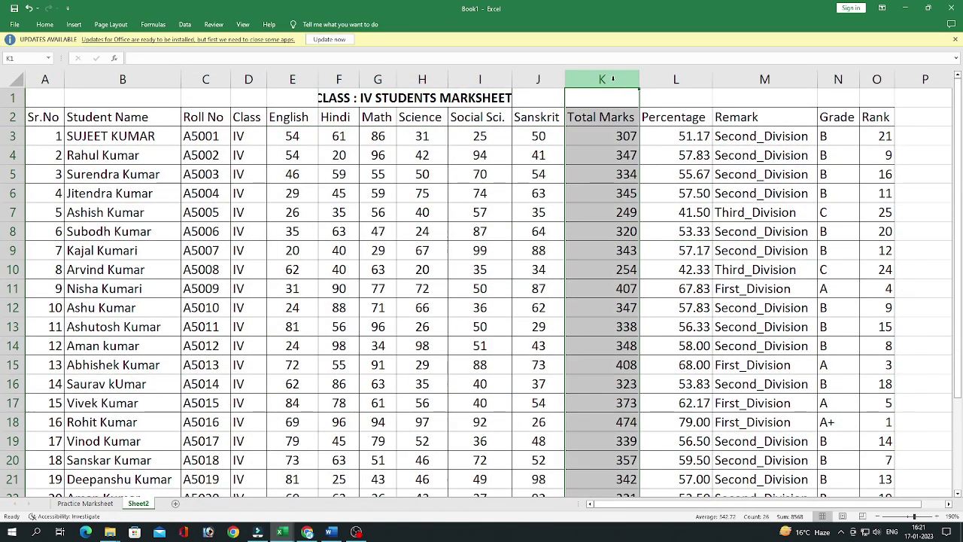
left_click(44, 24)
left_click(220, 47)
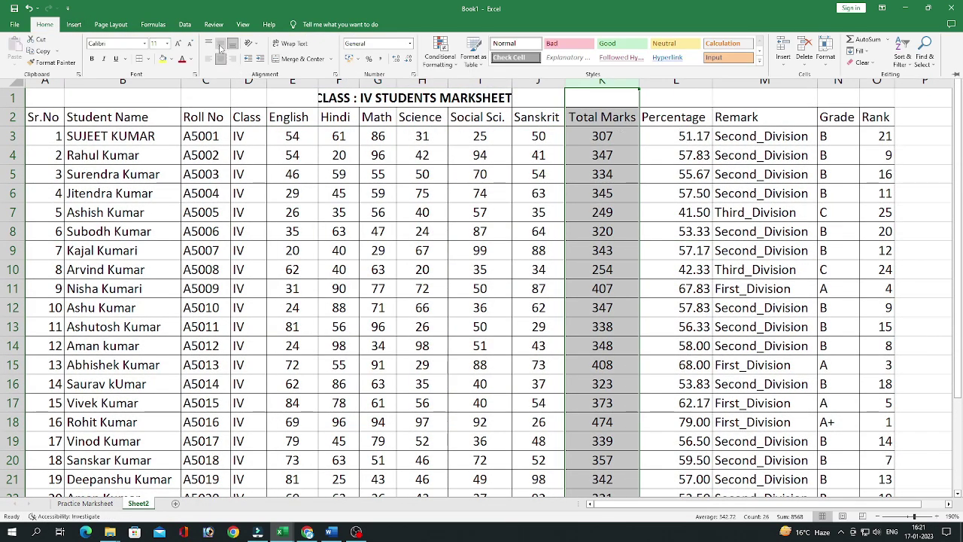
left_click(312, 194)
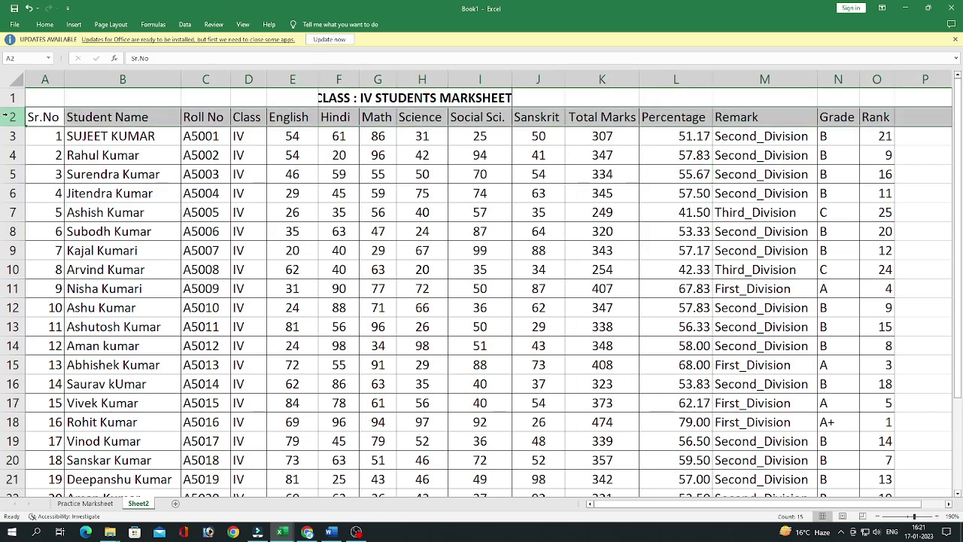
left_click(481, 117)
key("ctrl+shift+Down")
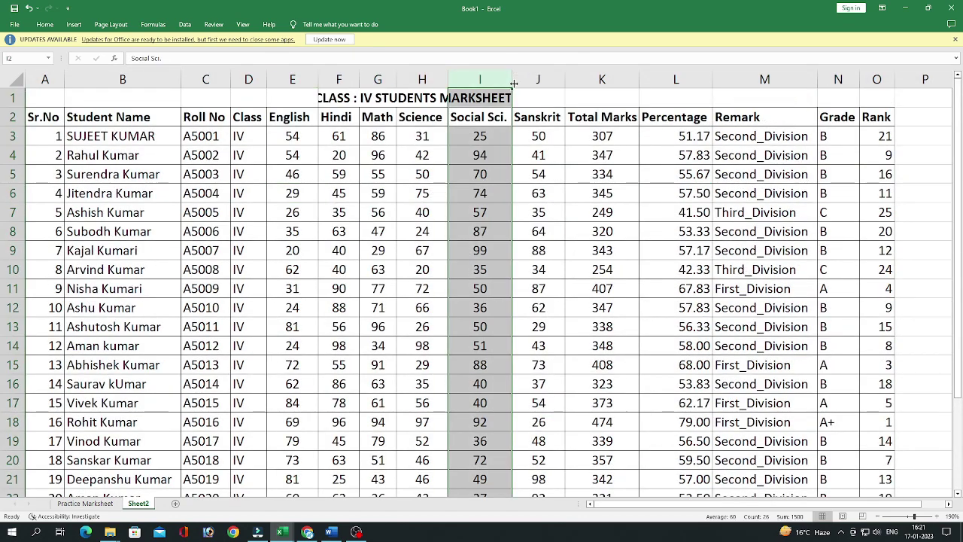
mouse_move(320, 78)
left_mouse_down()
mouse_move(303, 78)
mouse_move(523, 98)
left_mouse_up()
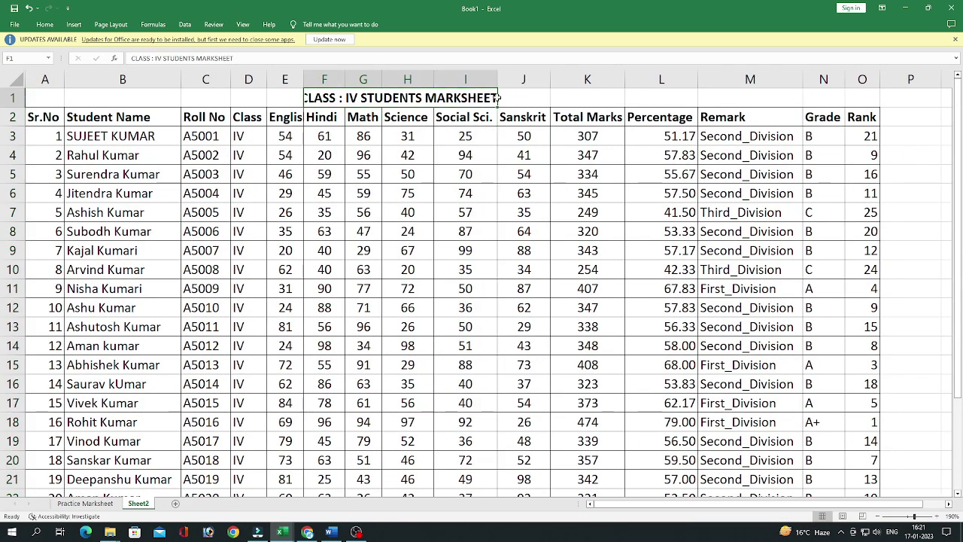
Merge and centre the CLASS : IV STUDENTS MARKSHEET title across F1:J1.
left_click(44, 24)
left_click(301, 61)
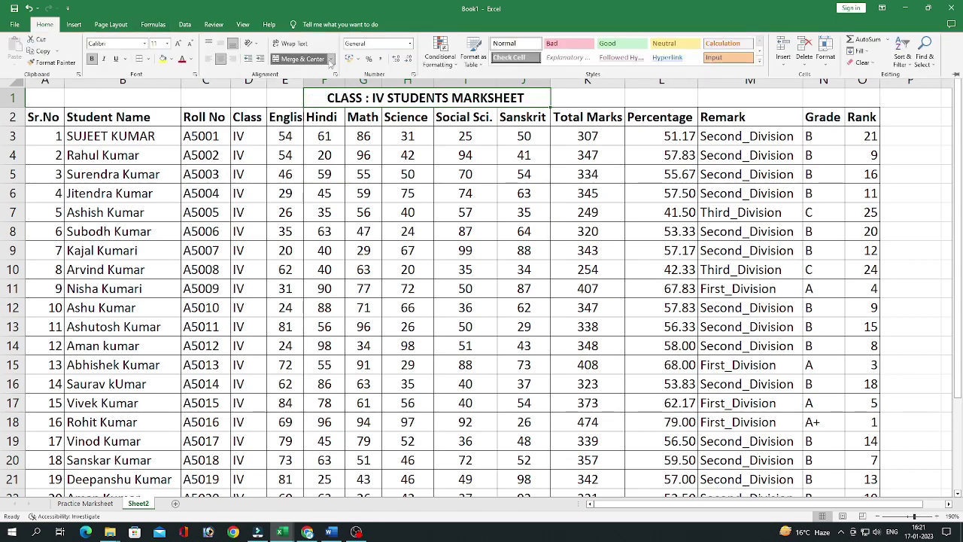
left_click(426, 212)
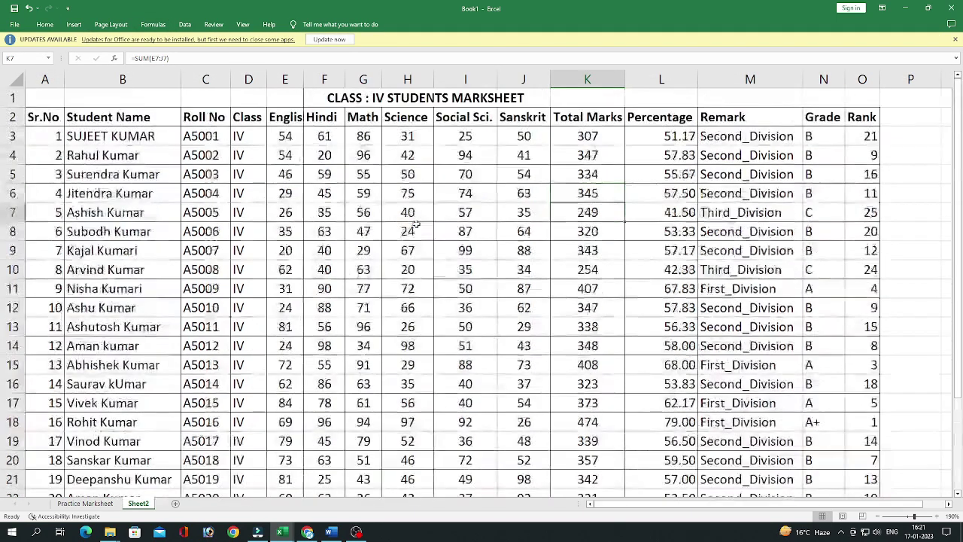